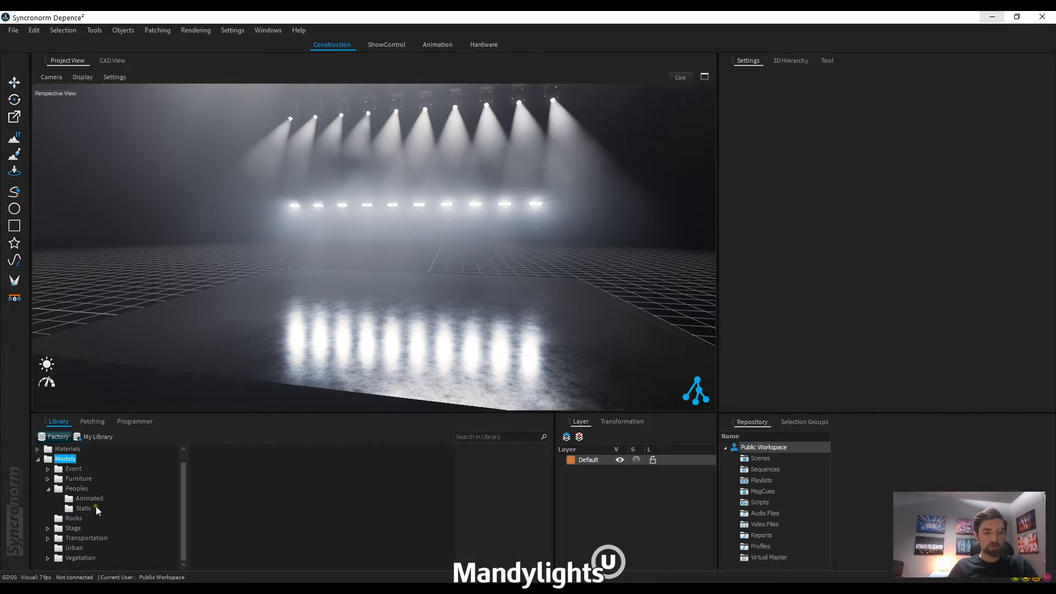
Place the static people models Male 1, Male 3 and Male 4 from the factory library side by side on the stage.
click(69, 489)
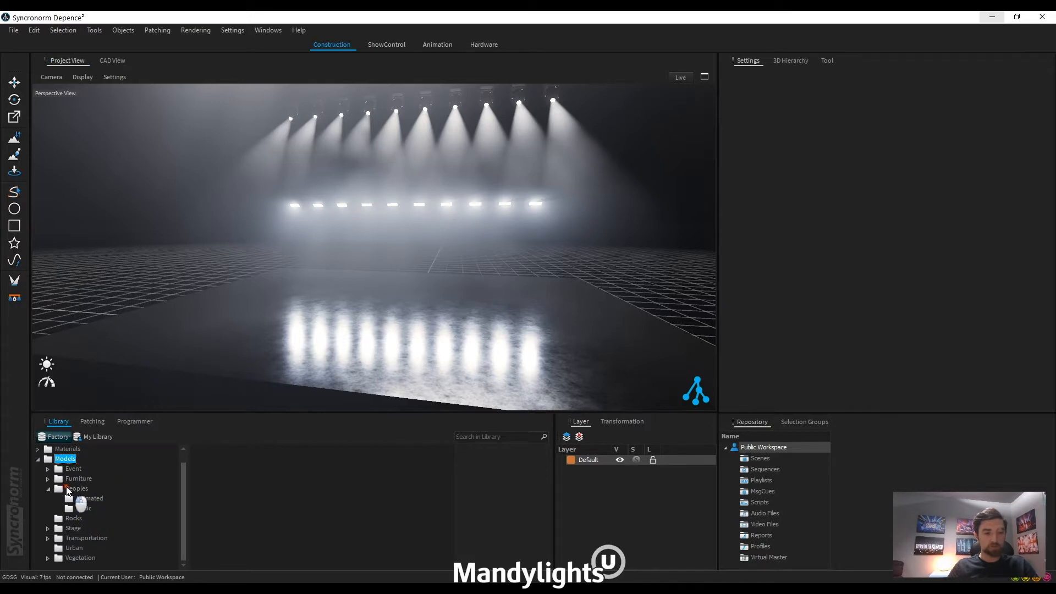
click(88, 509)
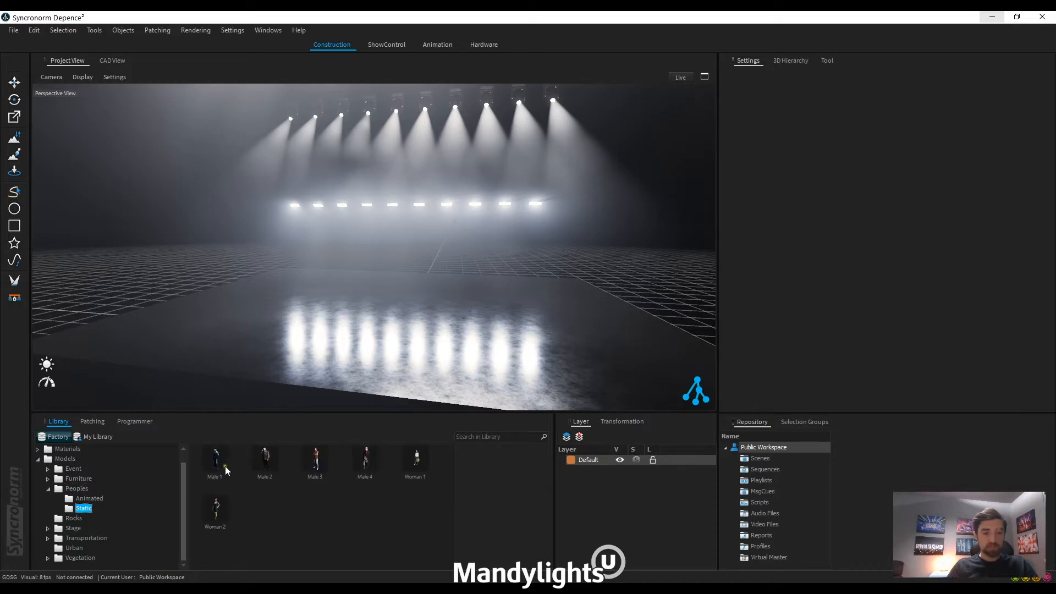
drag(226, 456, 282, 307)
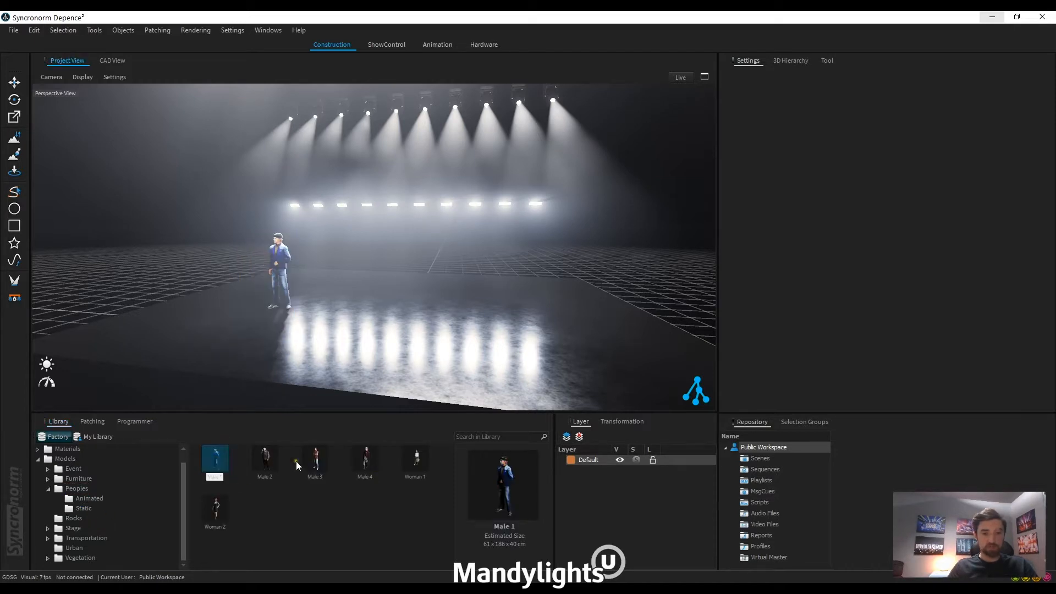
drag(345, 318, 339, 311)
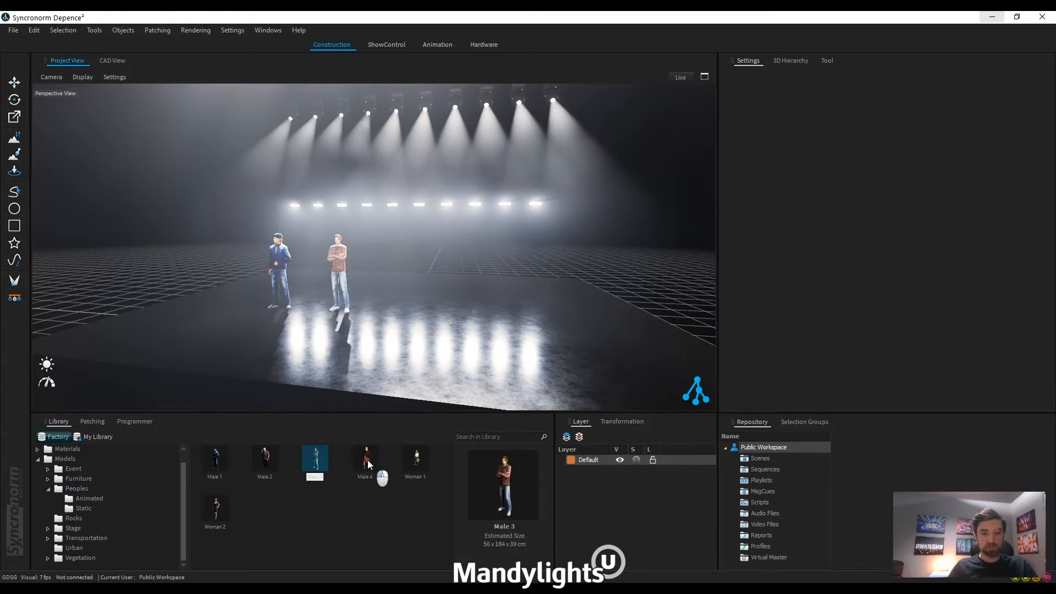
drag(367, 465, 424, 325)
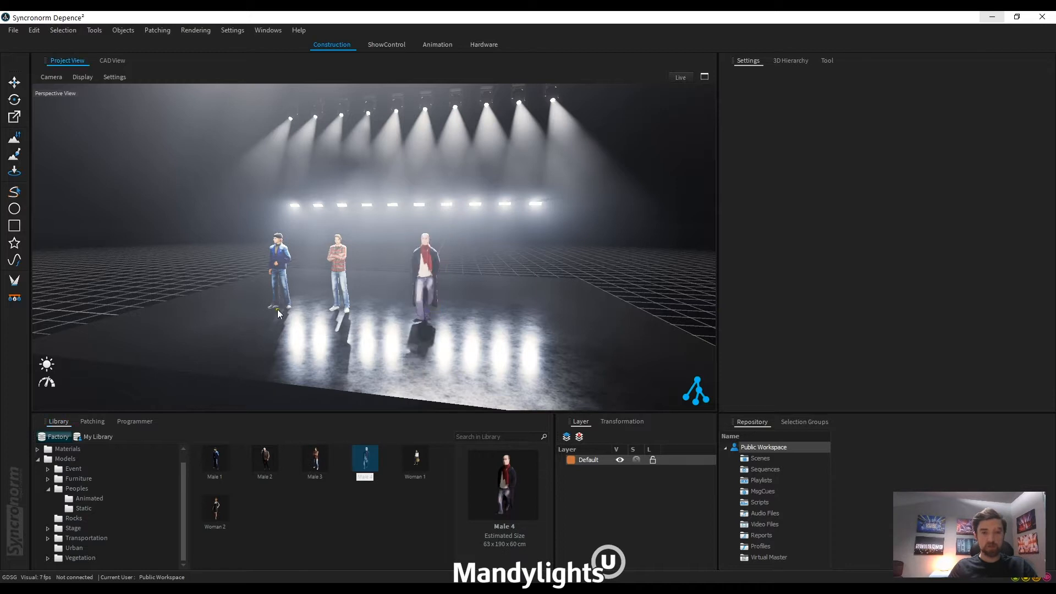
click(279, 269)
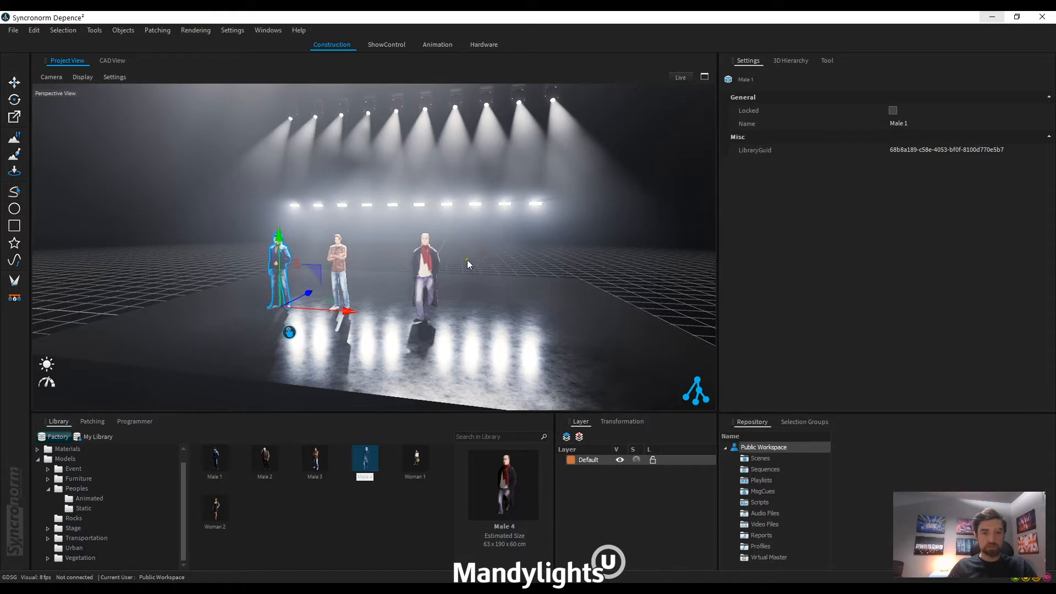
click(196, 250)
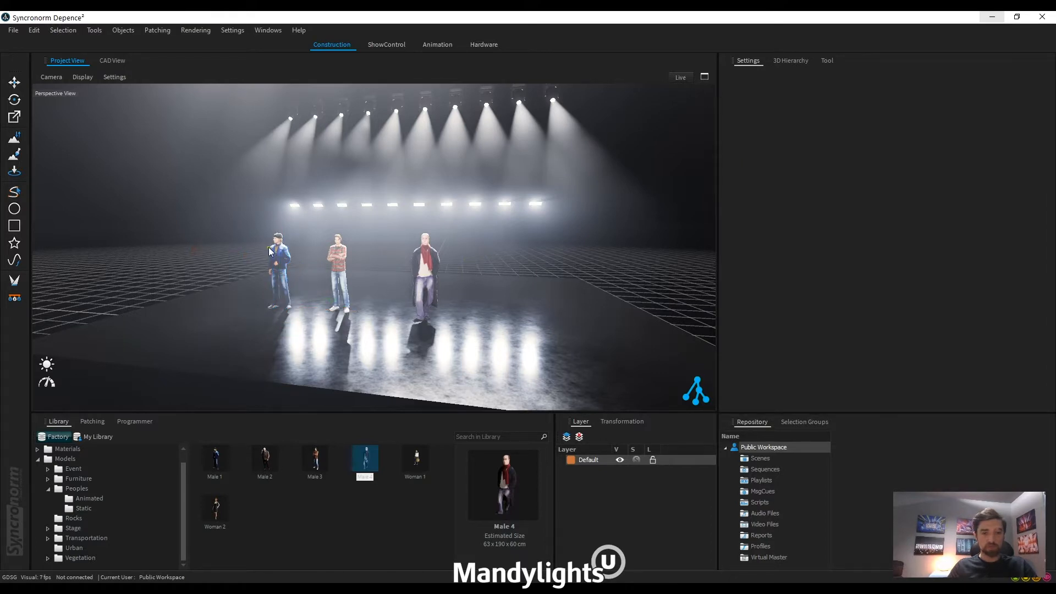
Select all three static people on the stage and delete them.
scroll(408, 283, up, 3)
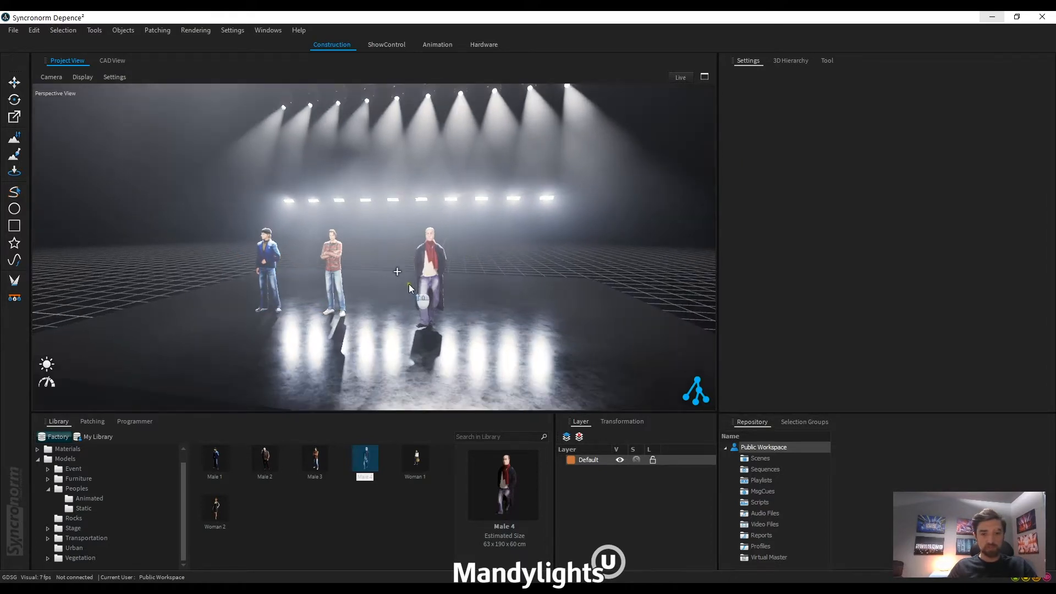
middle_drag(415, 292, 438, 300)
click(315, 218)
drag(316, 218, 127, 213)
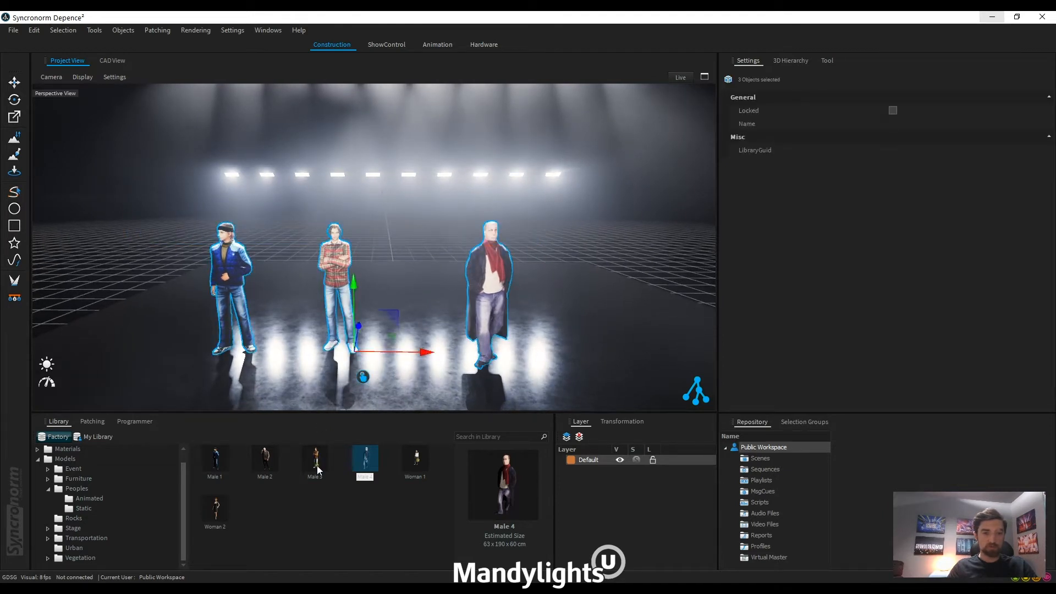
right_click(297, 323)
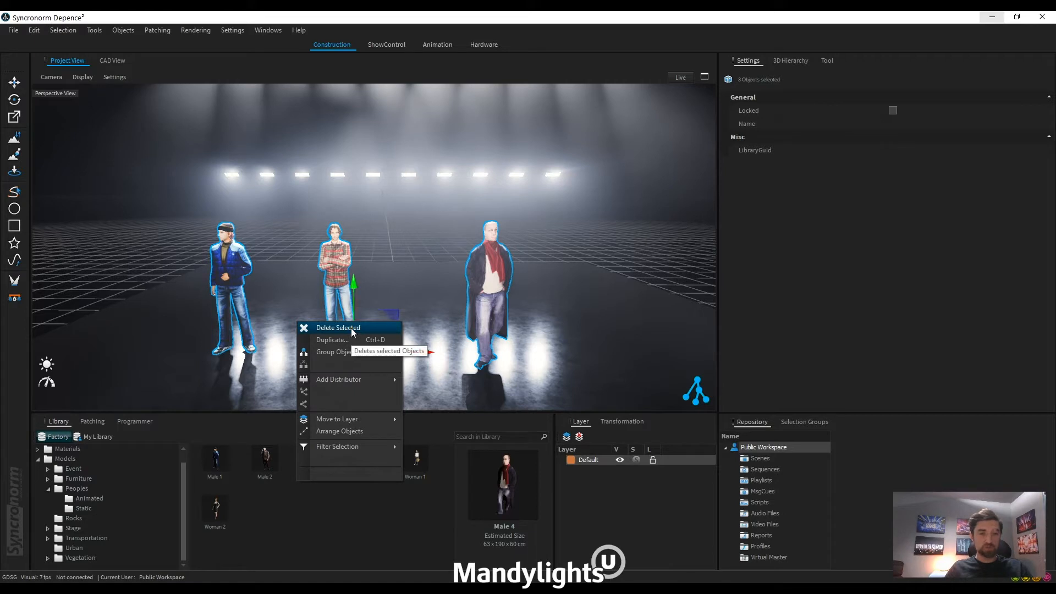
click(352, 328)
click(525, 343)
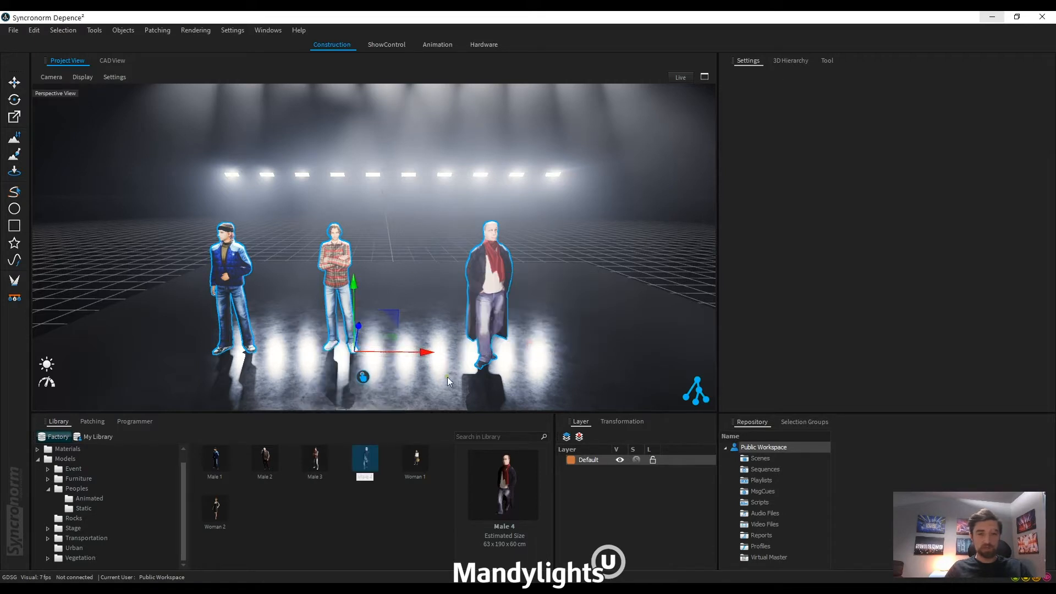
Place the animated people models Peter, Guitar Player and Jessica from the factory library across the stage.
click(88, 498)
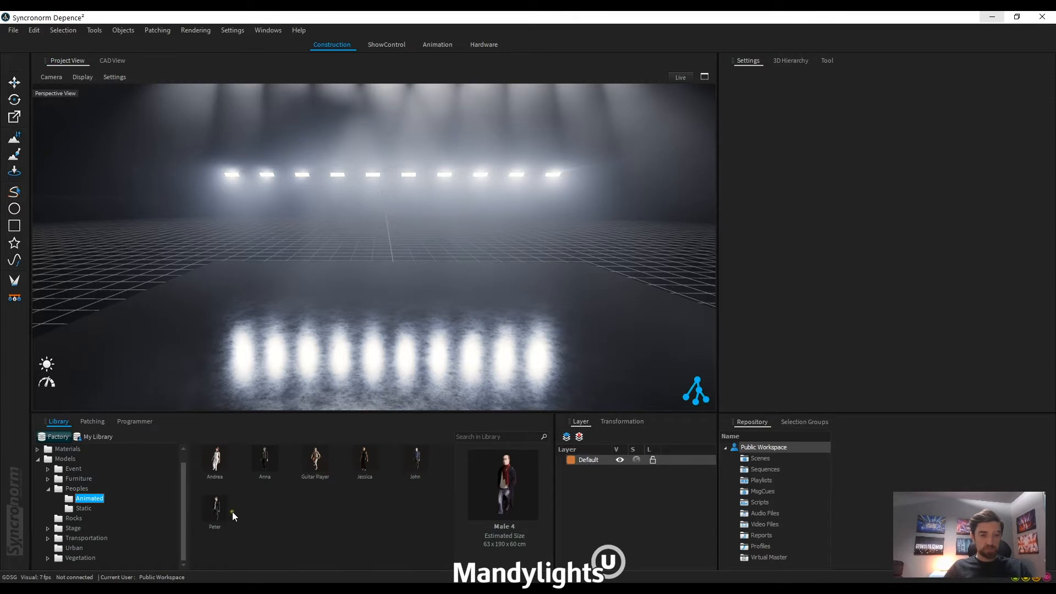
drag(232, 511, 259, 335)
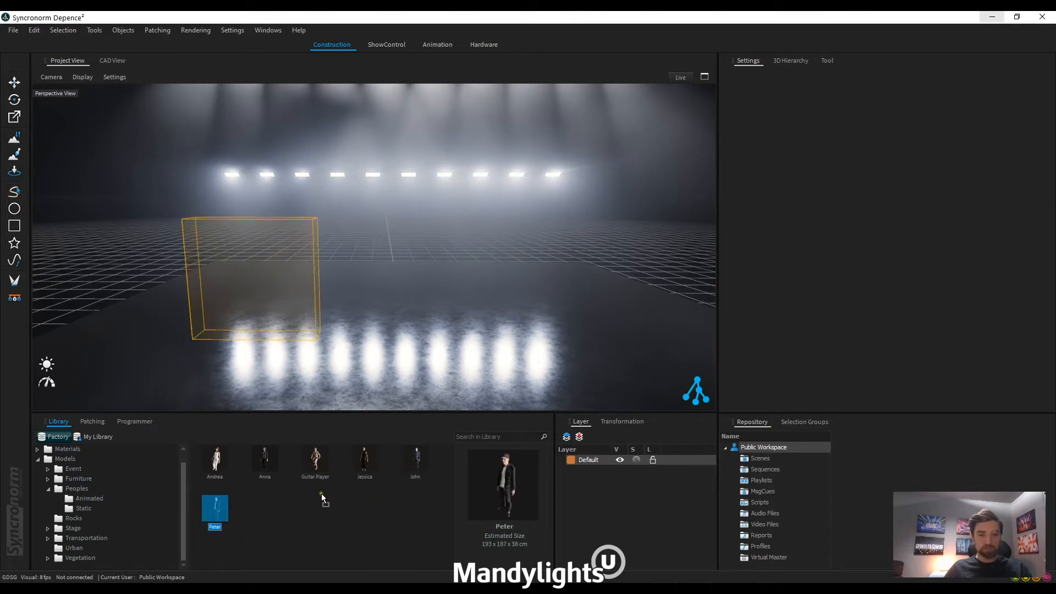
drag(311, 461, 371, 329)
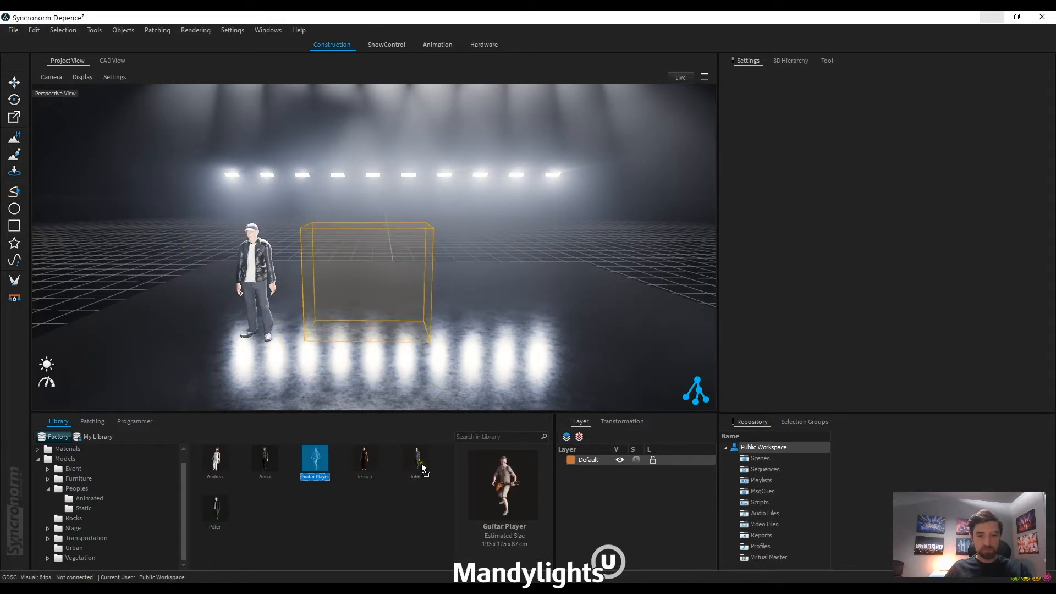
click(363, 458)
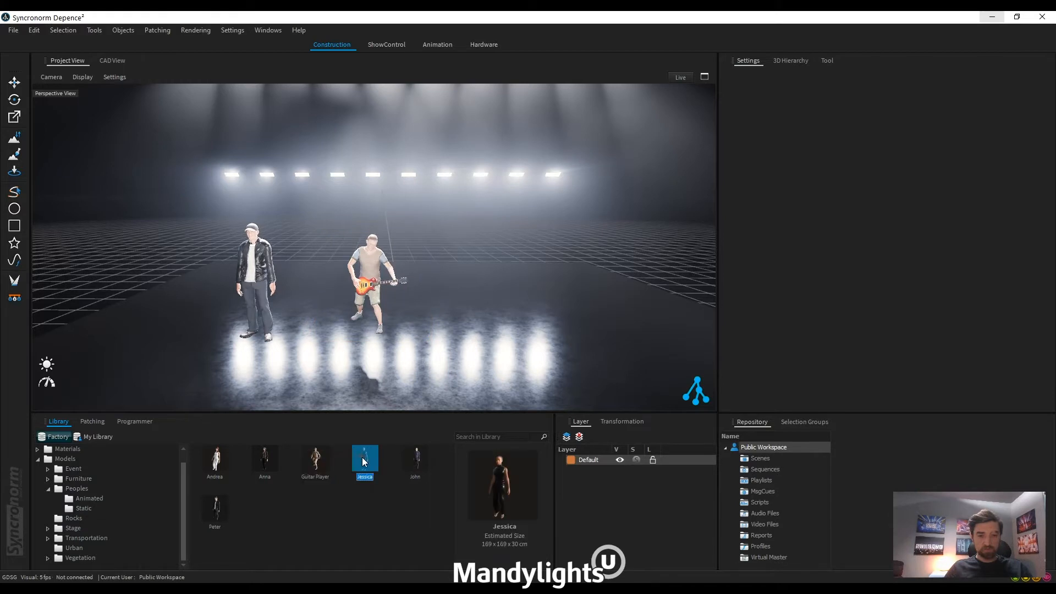
drag(362, 457, 529, 352)
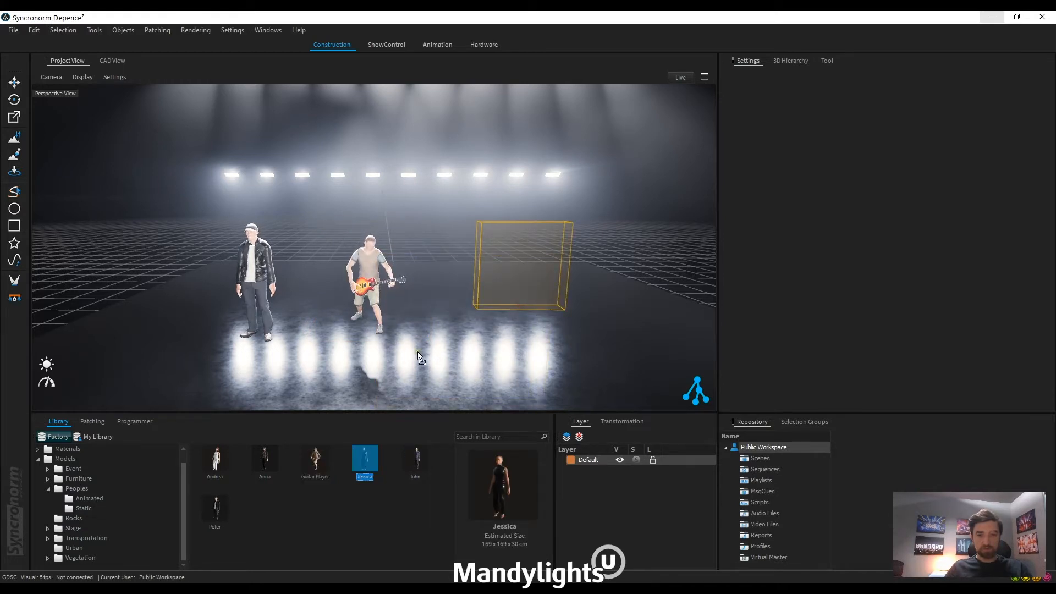
click(371, 243)
click(467, 329)
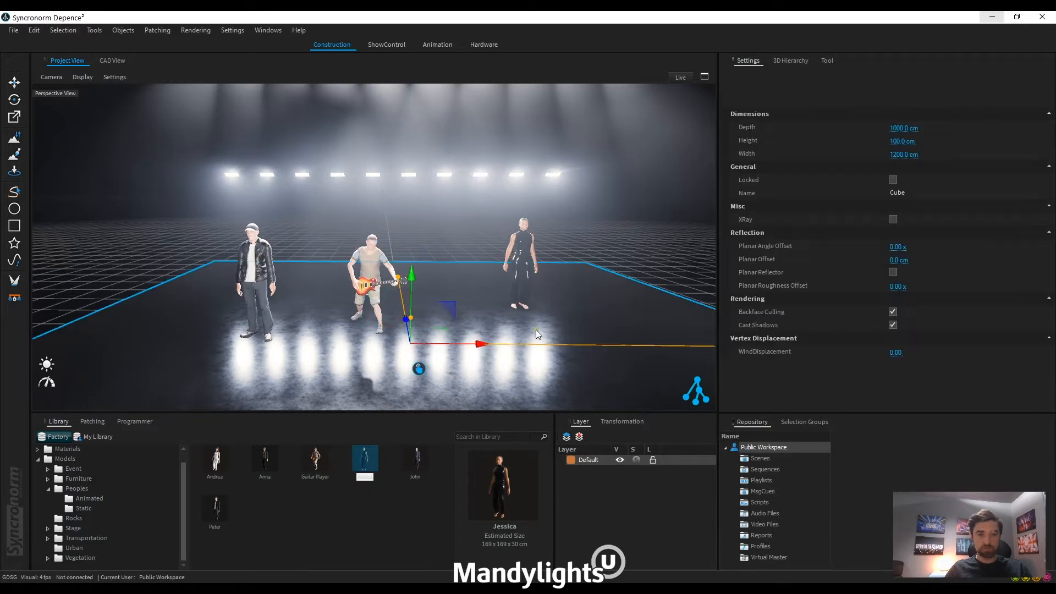
click(536, 329)
click(304, 237)
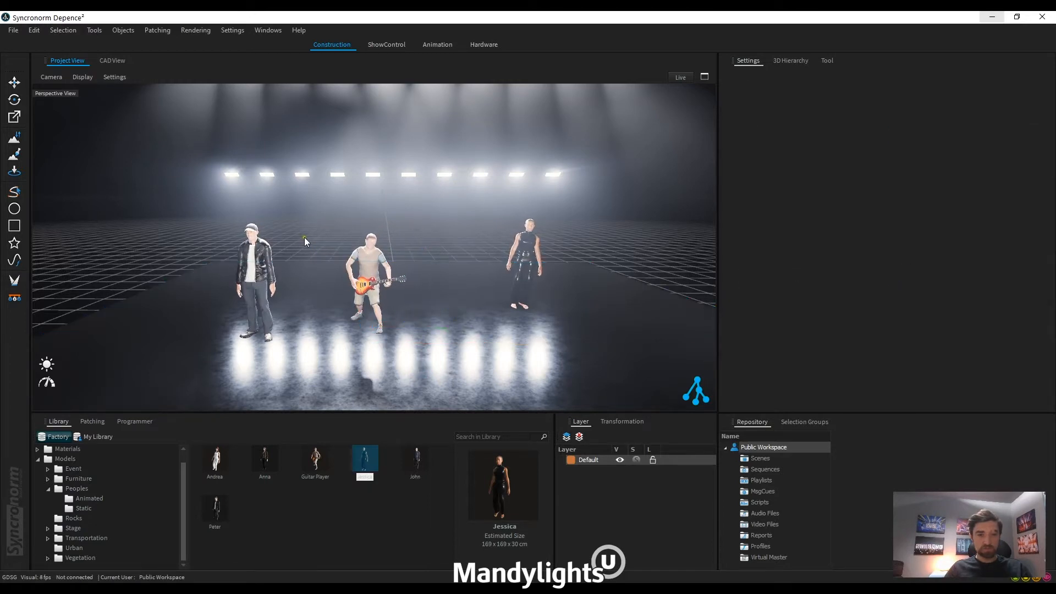
Move the Jessica model sideways toward the guitar player and set its RunningAnimation to 1.
click(524, 258)
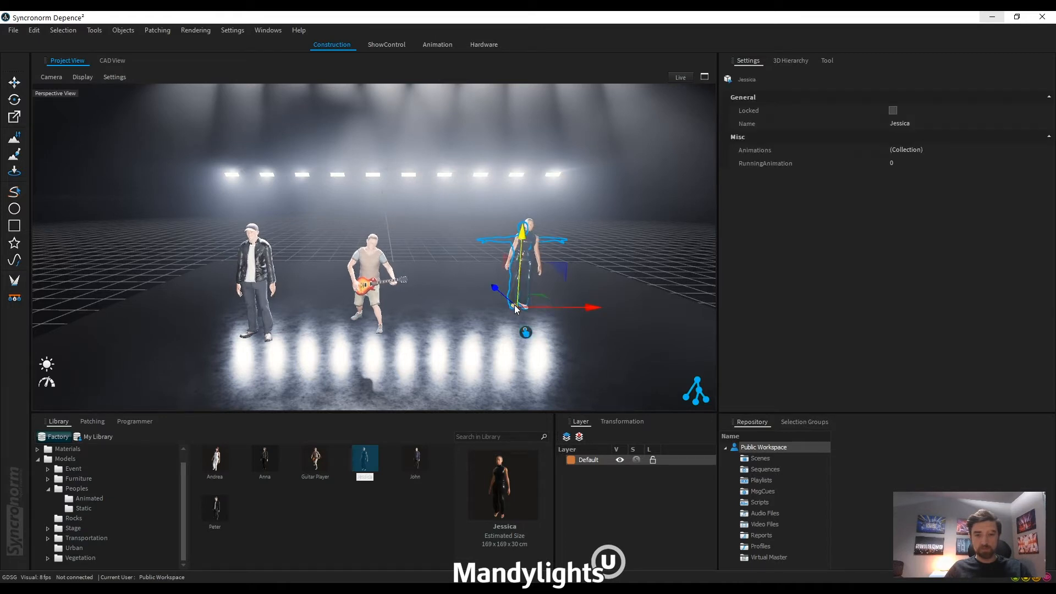
drag(516, 309, 473, 311)
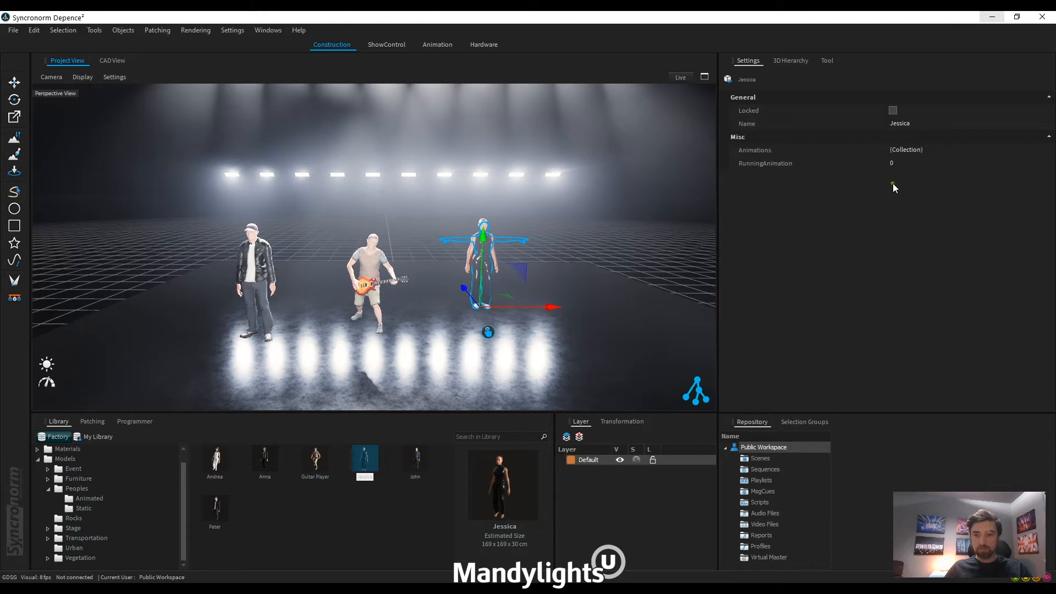
click(898, 165)
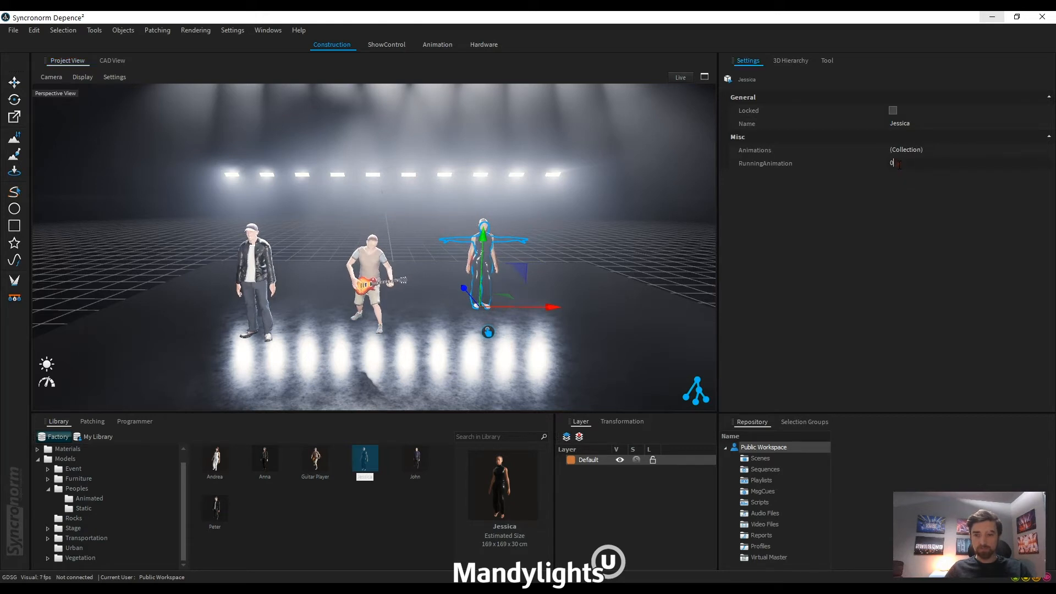
text(1)
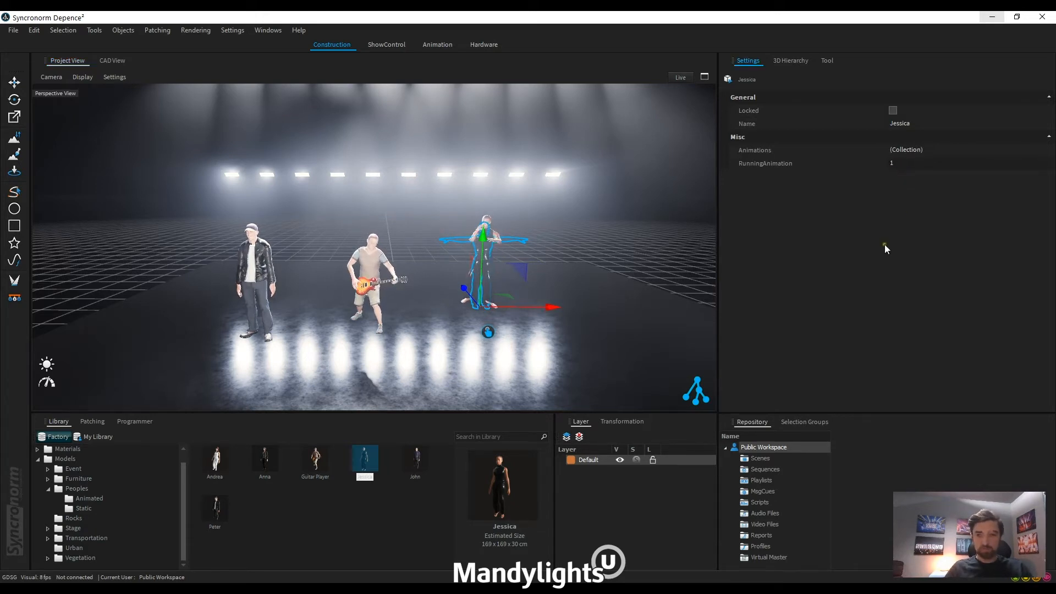
click(675, 240)
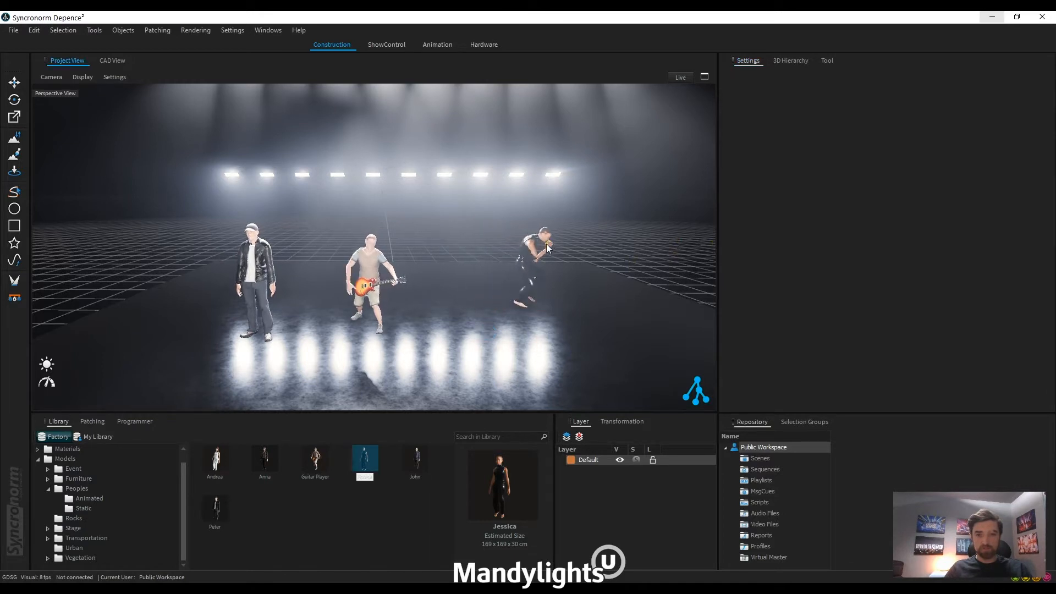
Set the Jessica model's RunningAnimation to 2.
drag(418, 222, 485, 296)
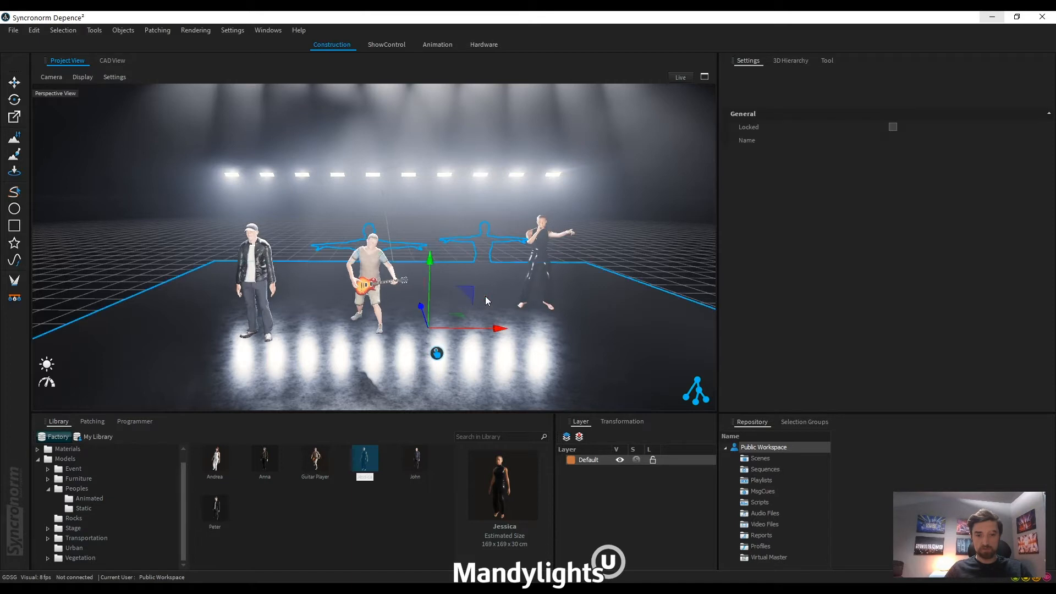
click(487, 244)
double_click(902, 164)
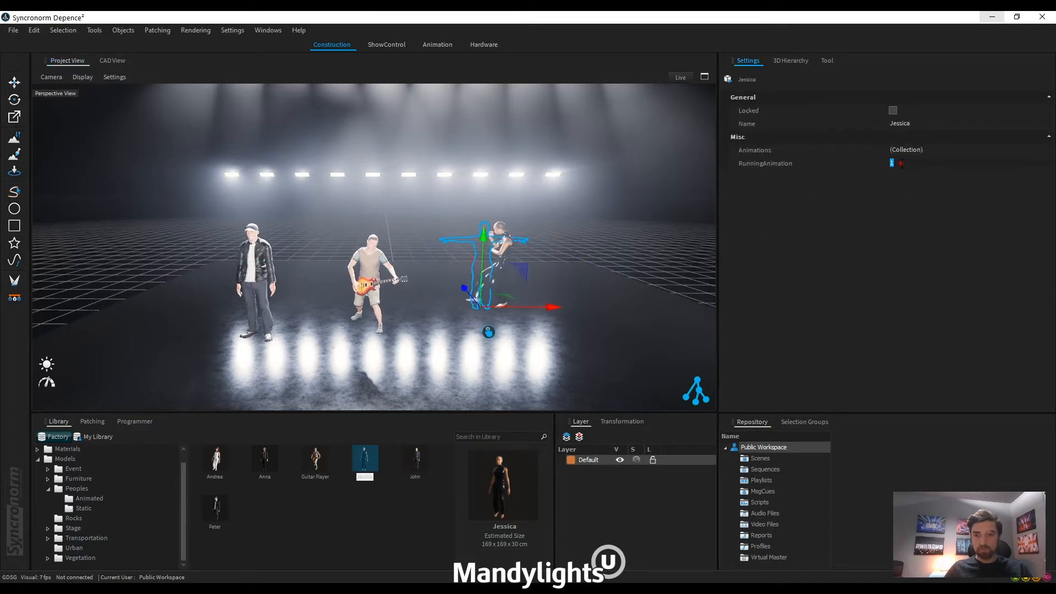
text(2)
key(Return)
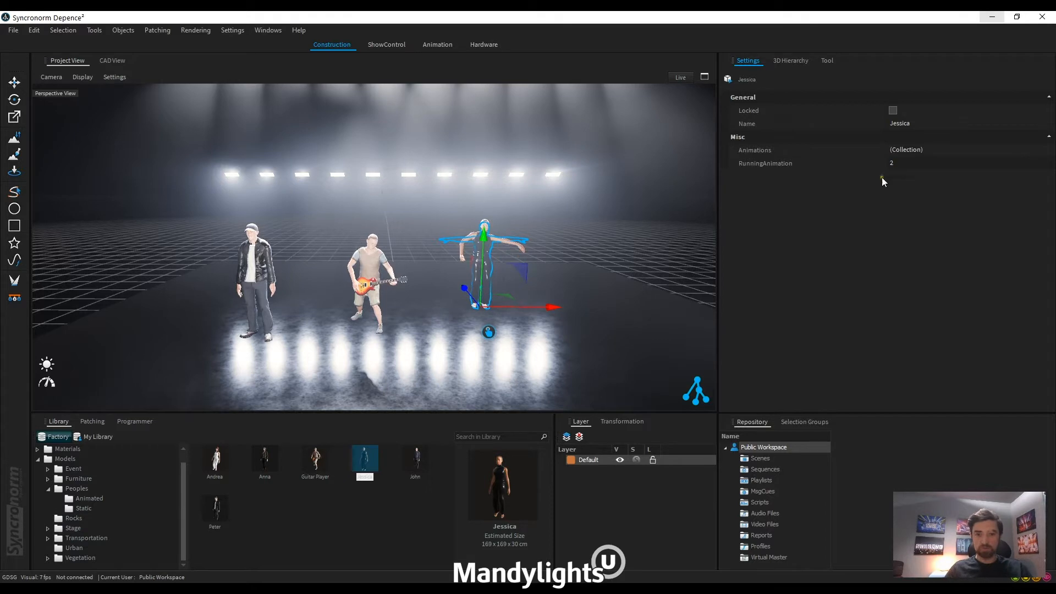
click(554, 242)
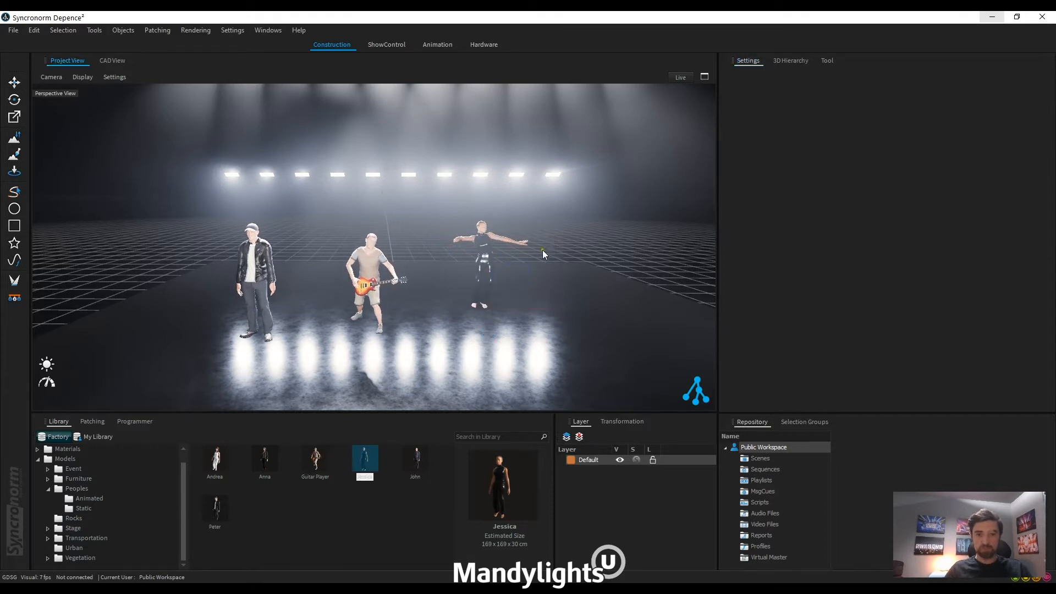
Set the Jessica model's RunningAnimation to 3 and deselect it.
click(483, 243)
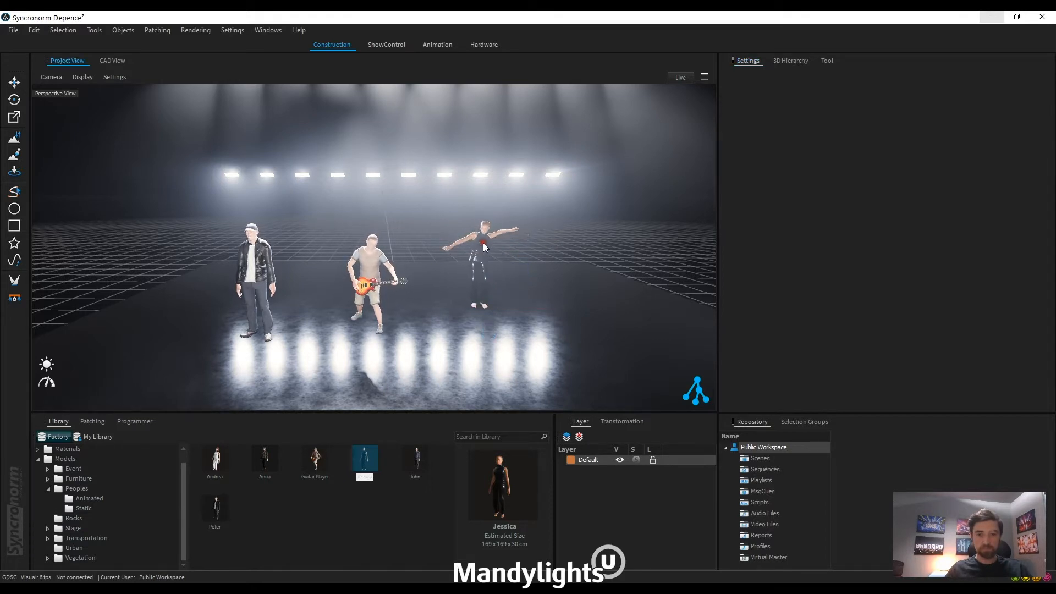
click(925, 163)
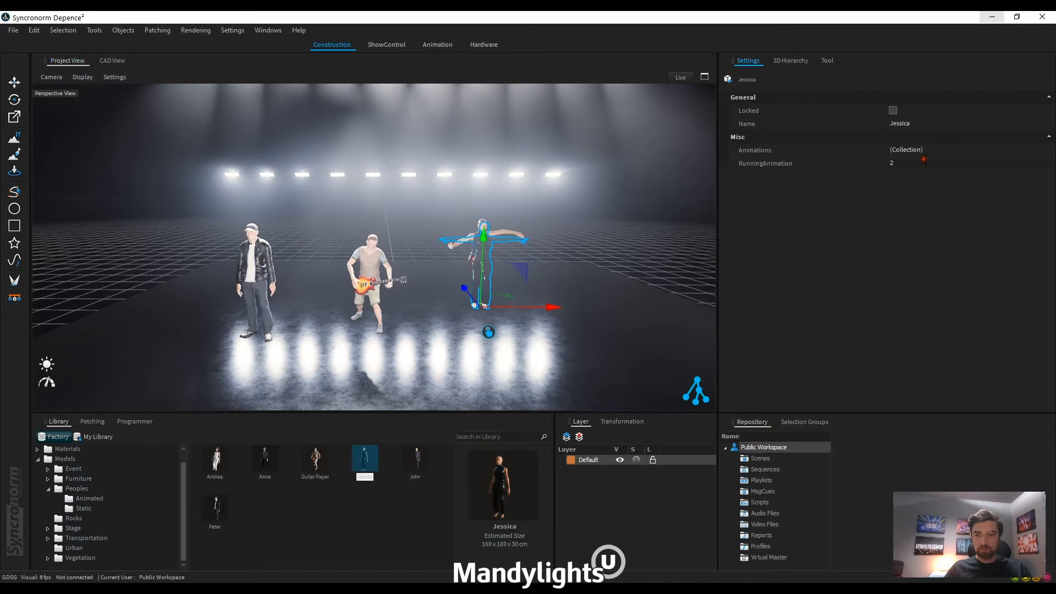
text(23)
key(Return)
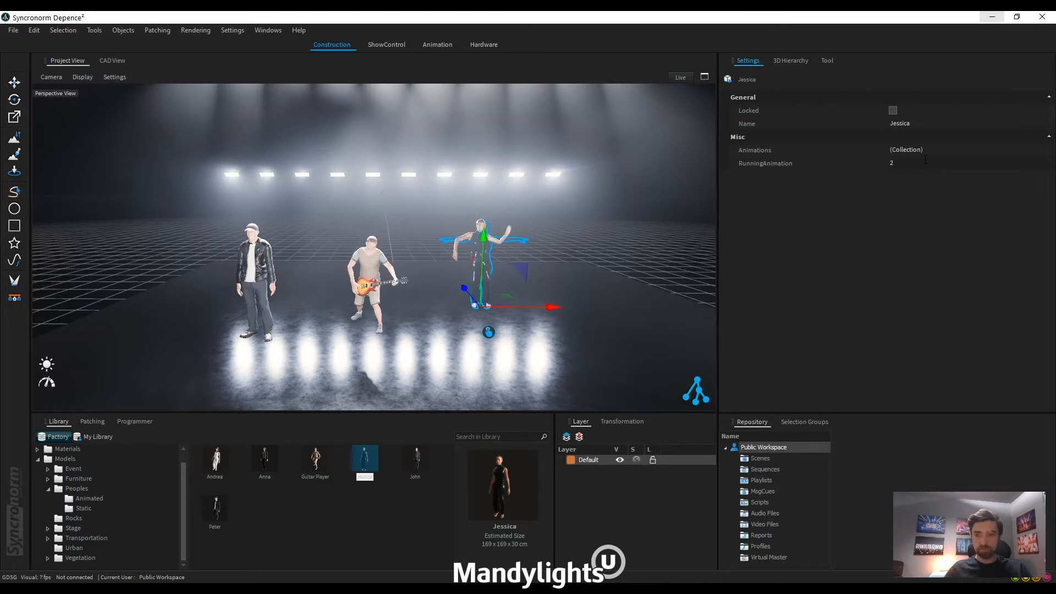
double_click(925, 159)
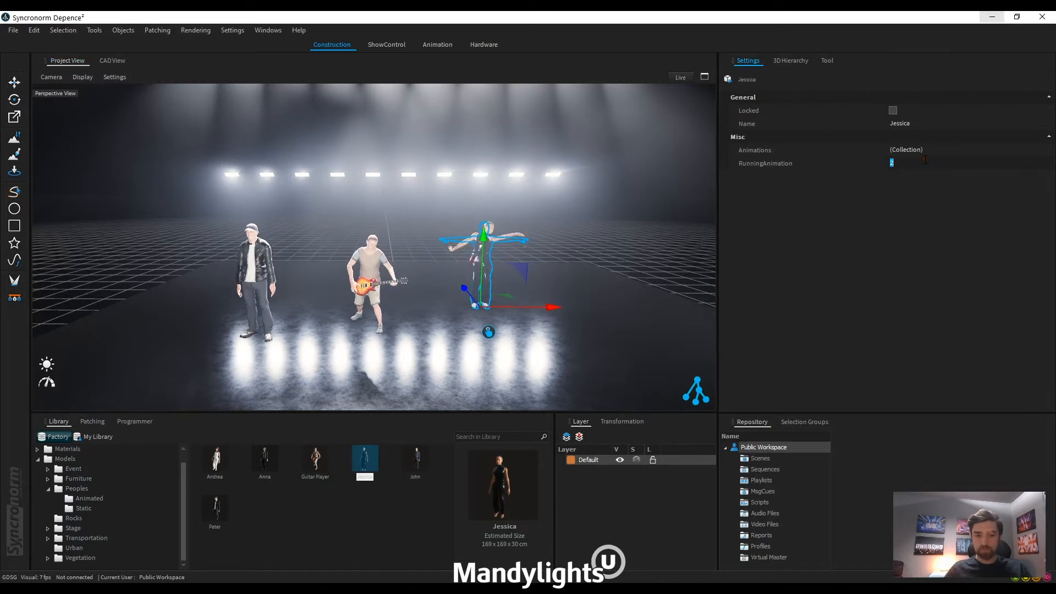
text(3)
click(578, 229)
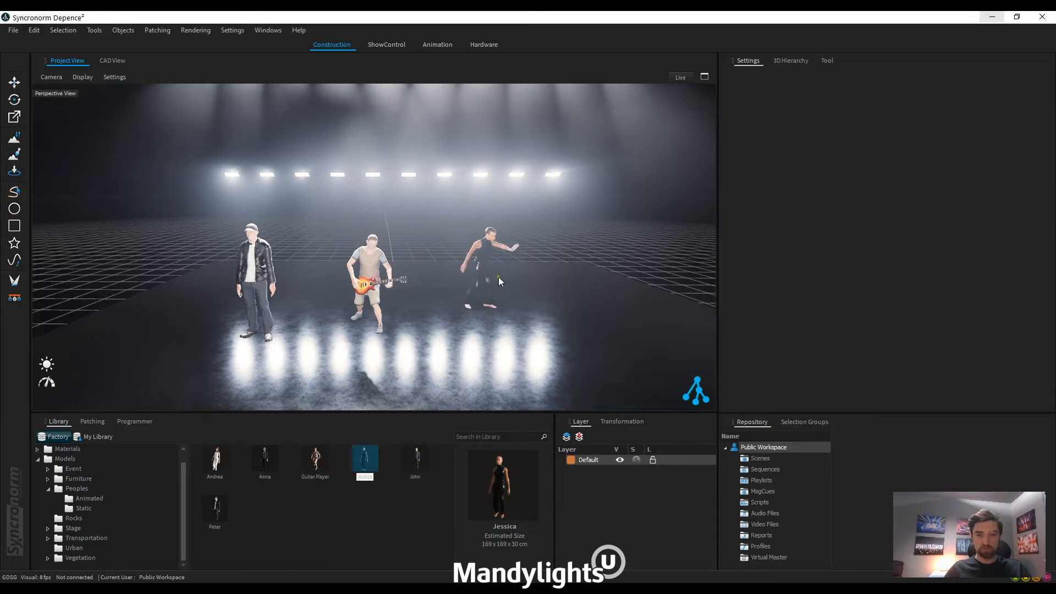
Set the Jessica model's RunningAnimation to 4.
click(483, 247)
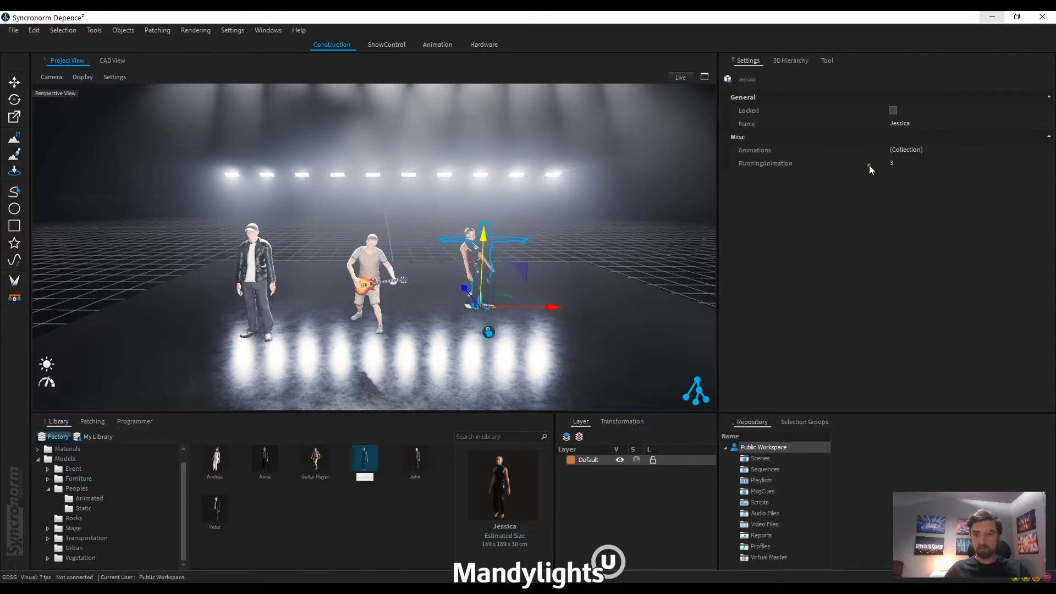
click(918, 162)
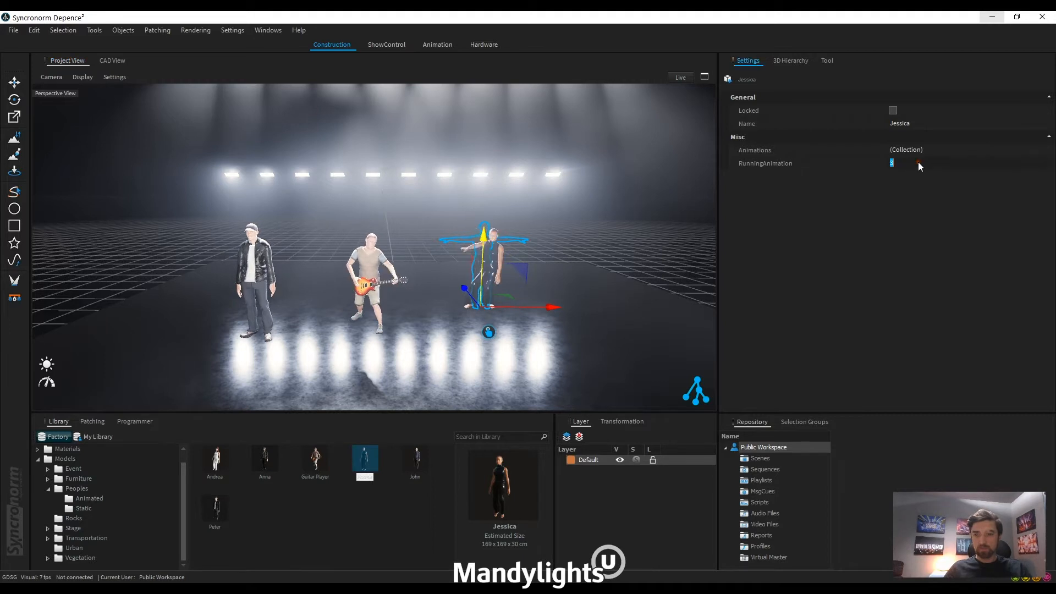
text(4)
key(Return)
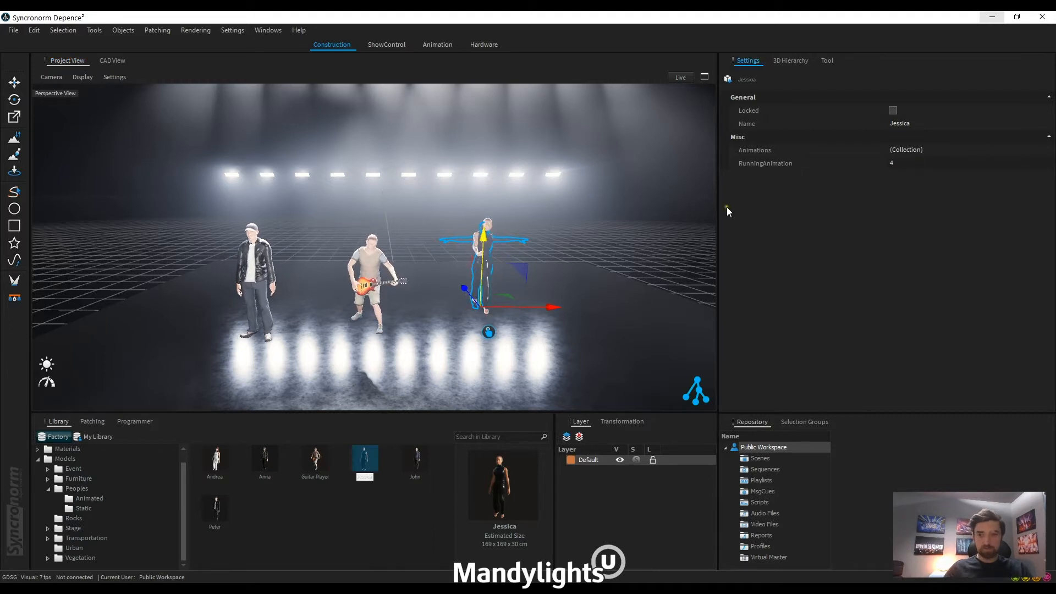
Set the Jessica model's RunningAnimation to 5 and deselect the model to view the animation.
click(578, 240)
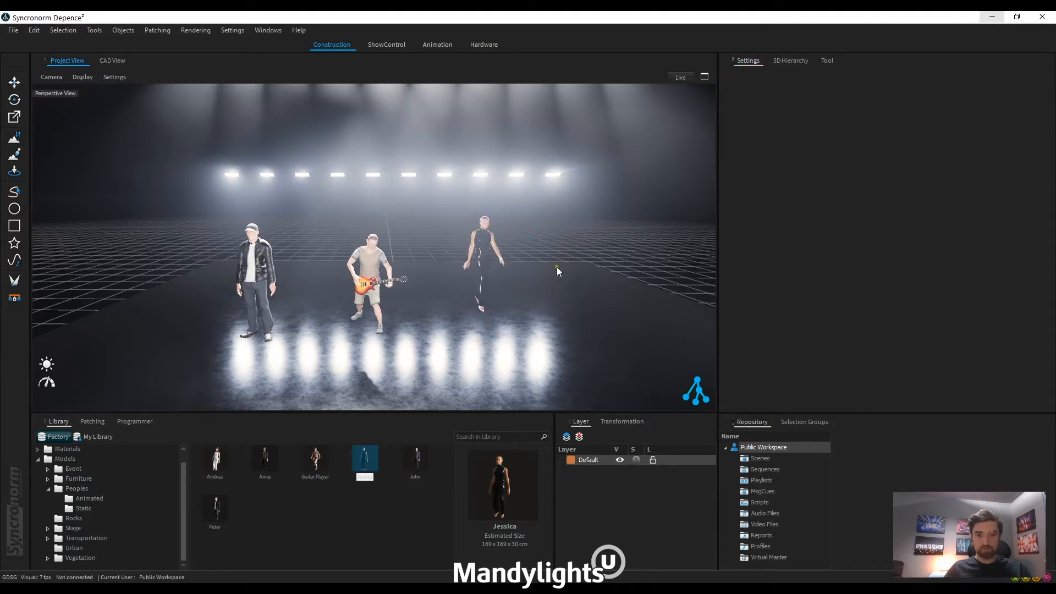
click(483, 245)
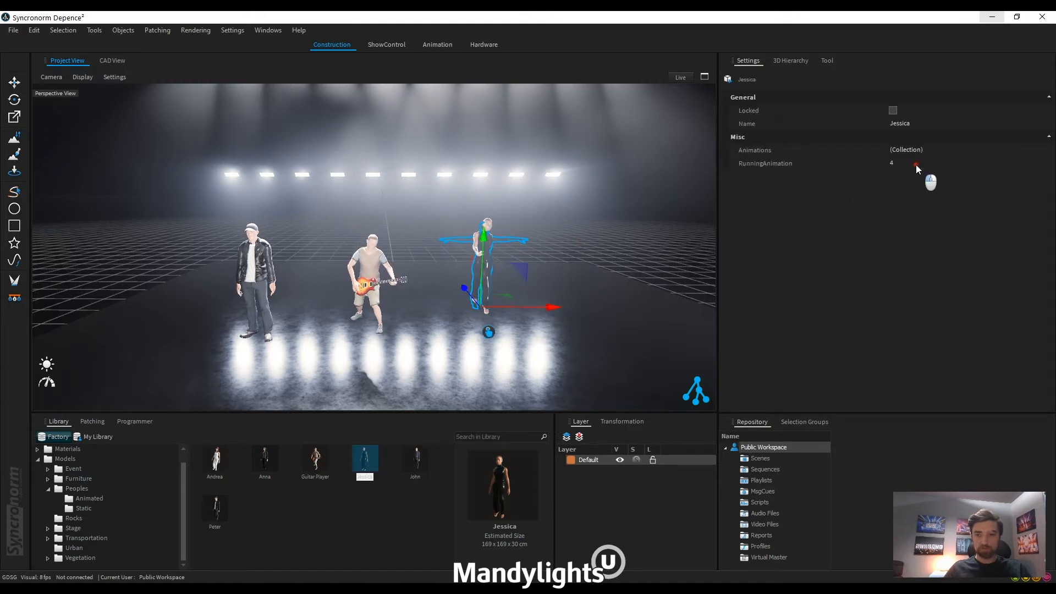
click(916, 164)
text(5)
key(Return)
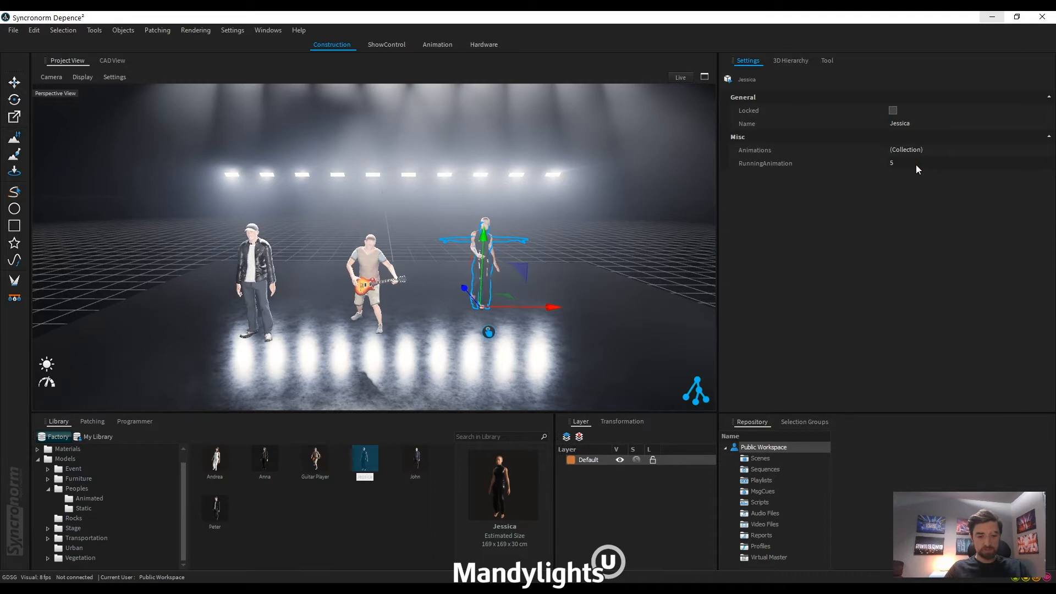
click(566, 239)
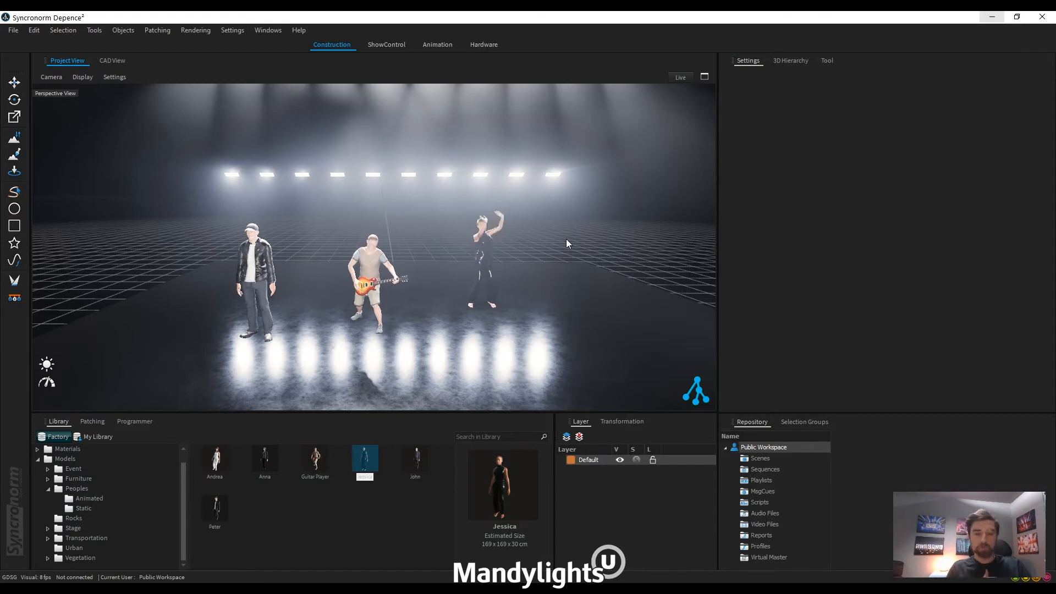
Try to set the Jessica model's RunningAnimation to 6.
click(485, 250)
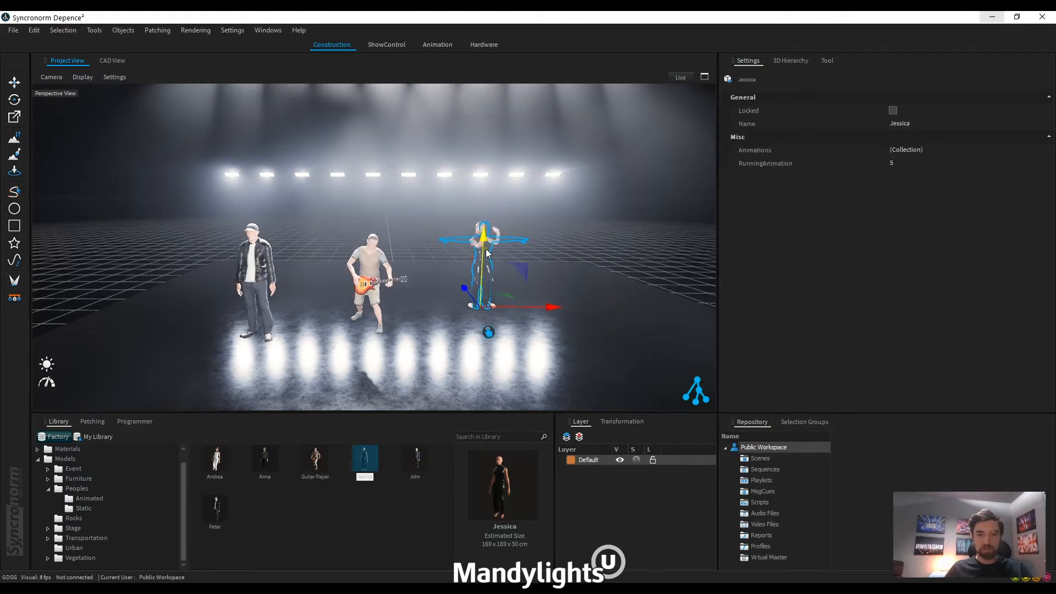
click(902, 163)
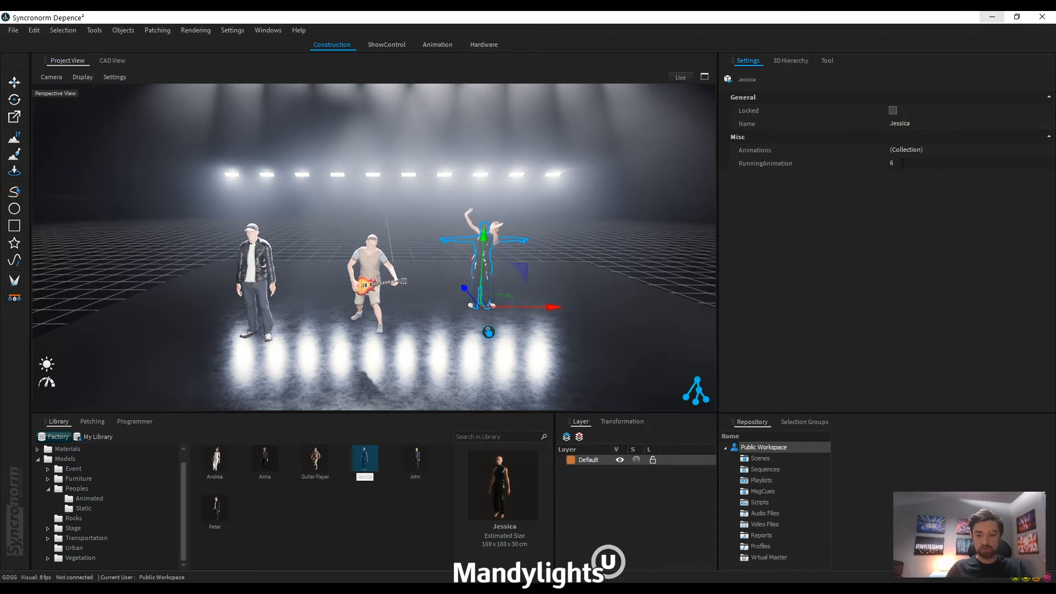
key(Return)
click(607, 264)
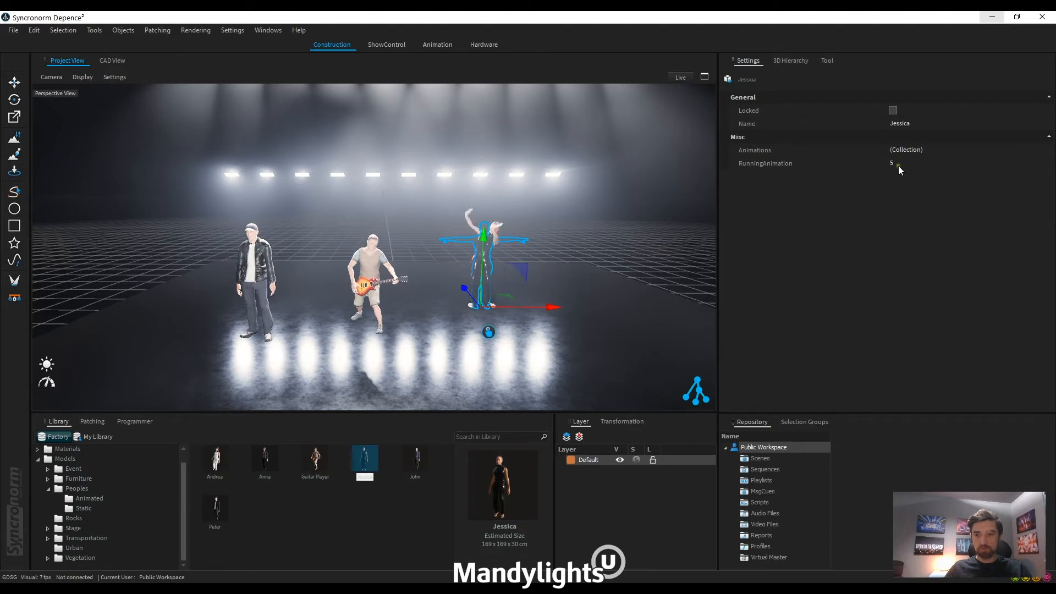
Reset the Jessica model's RunningAnimation to 0.
text(0)
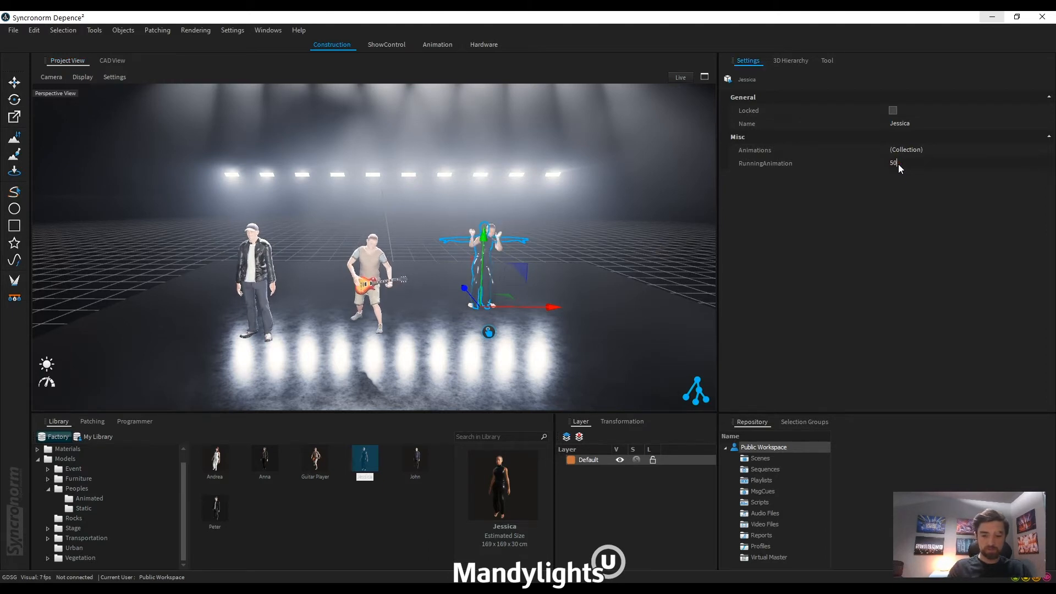
key(BackSpace)
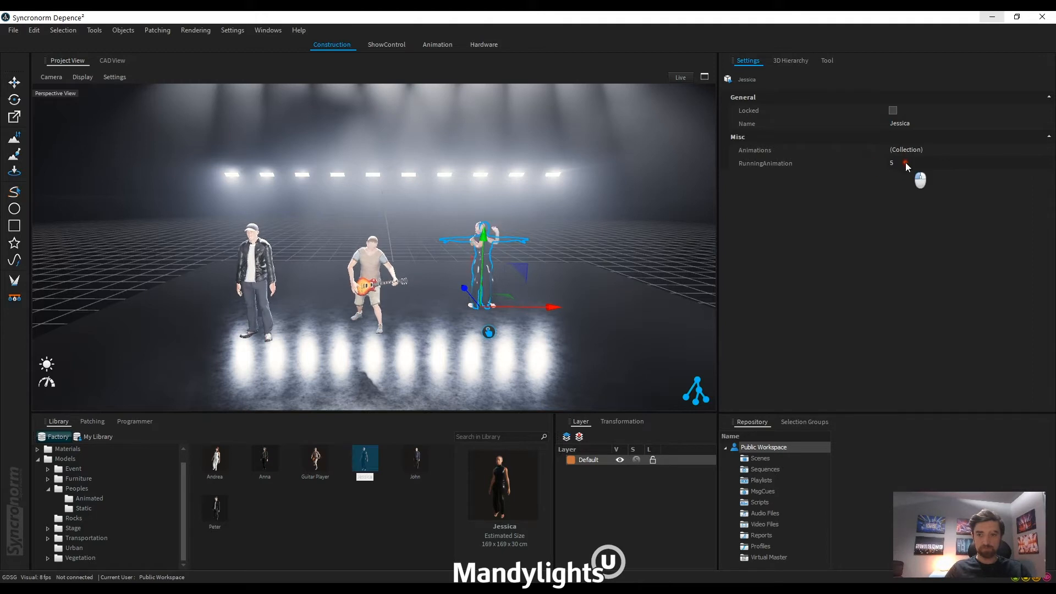
click(906, 163)
text(0)
key(Return)
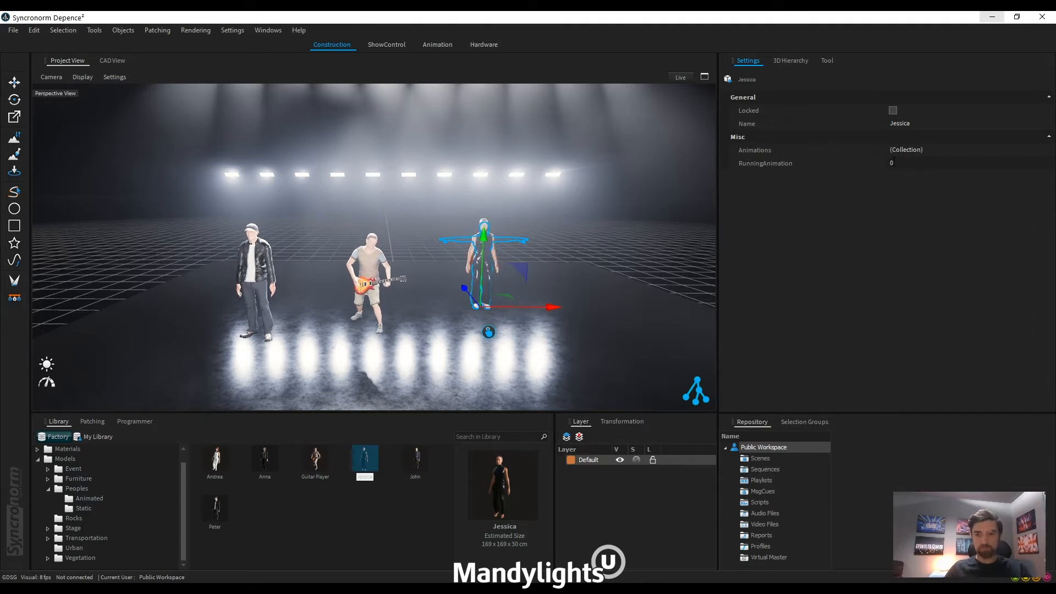
Try RunningAnimation 1 and RunningAnimation 2 on the Peter model, and deselect it to view the motion.
click(261, 252)
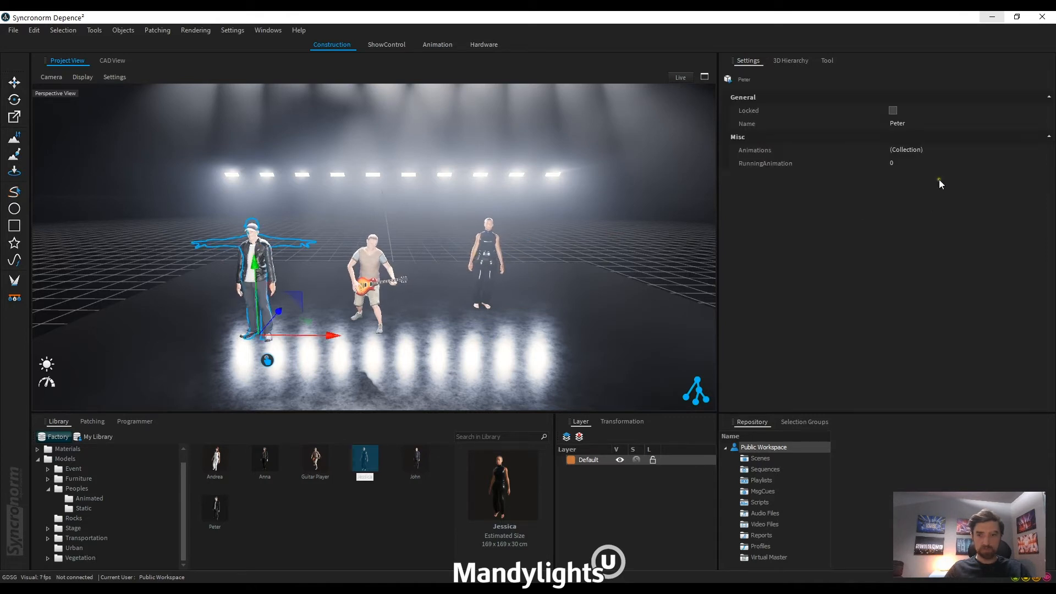
double_click(893, 163)
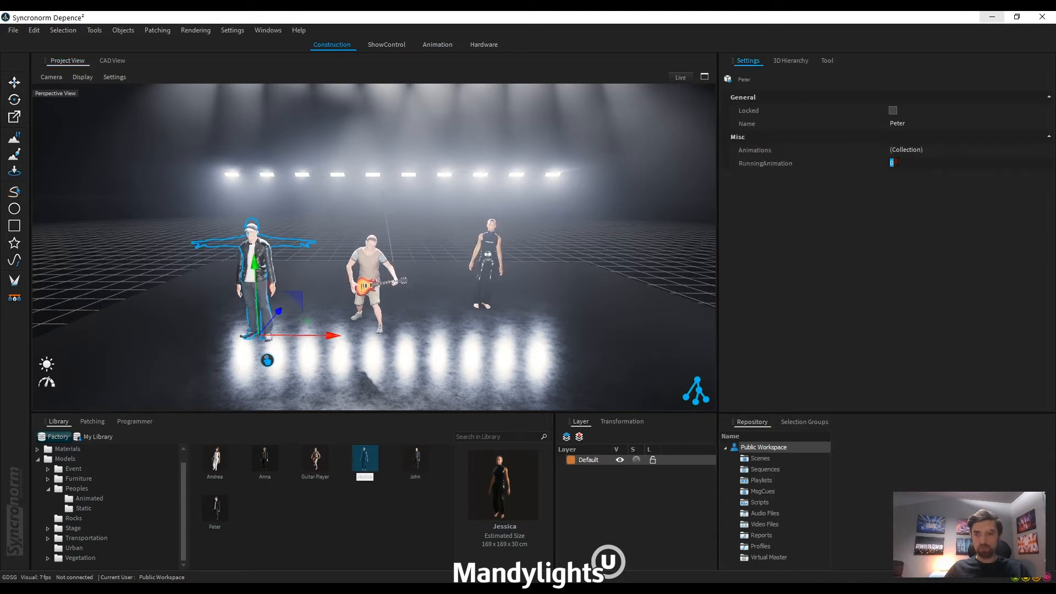
text(1)
key(Return)
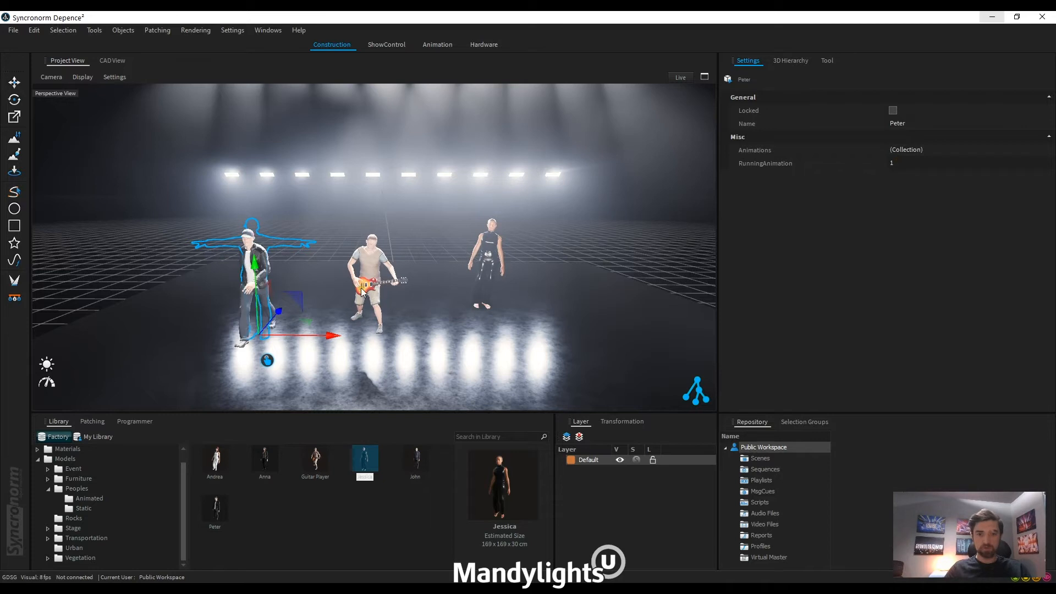
double_click(902, 164)
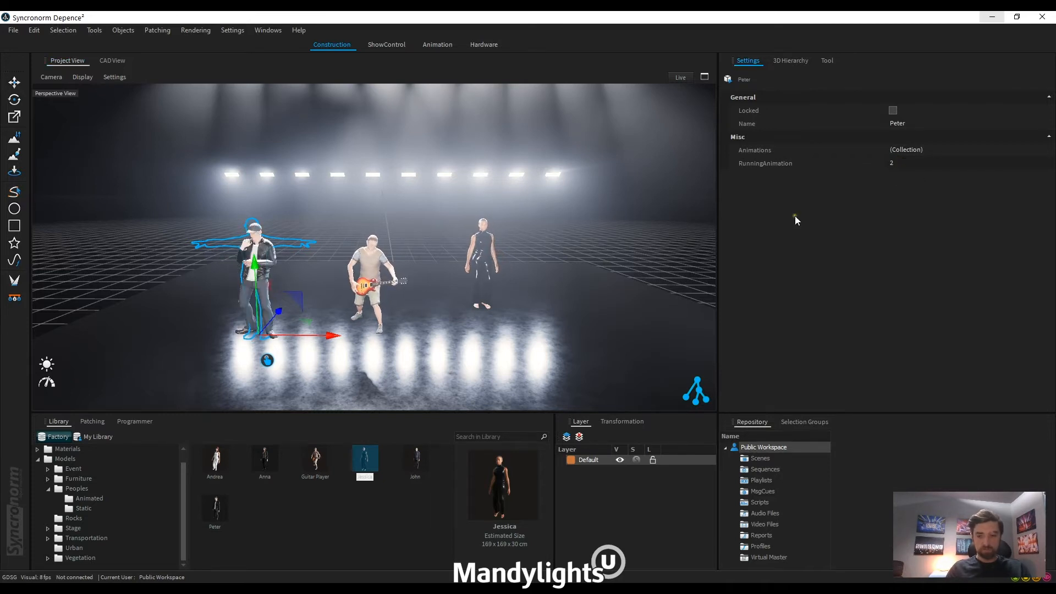
click(602, 221)
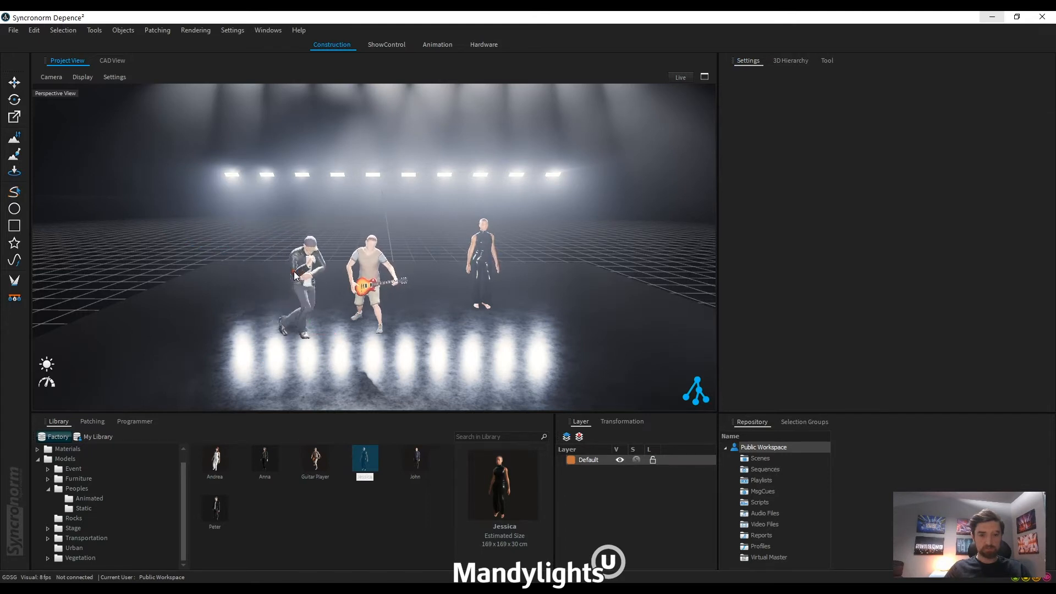
Set the Peter model's RunningAnimation to 3 and deselect it.
click(240, 282)
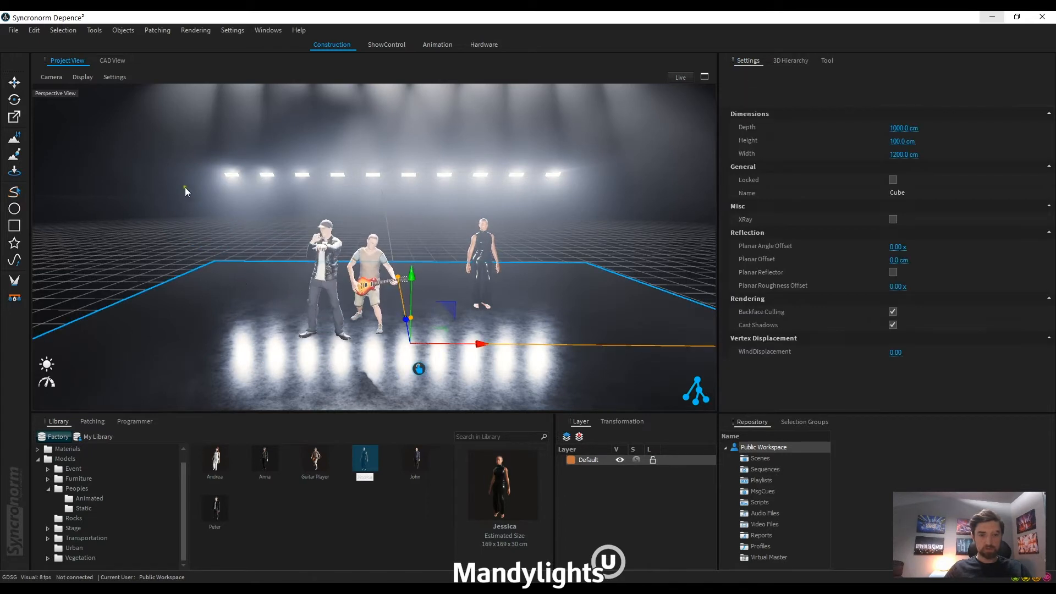
click(287, 339)
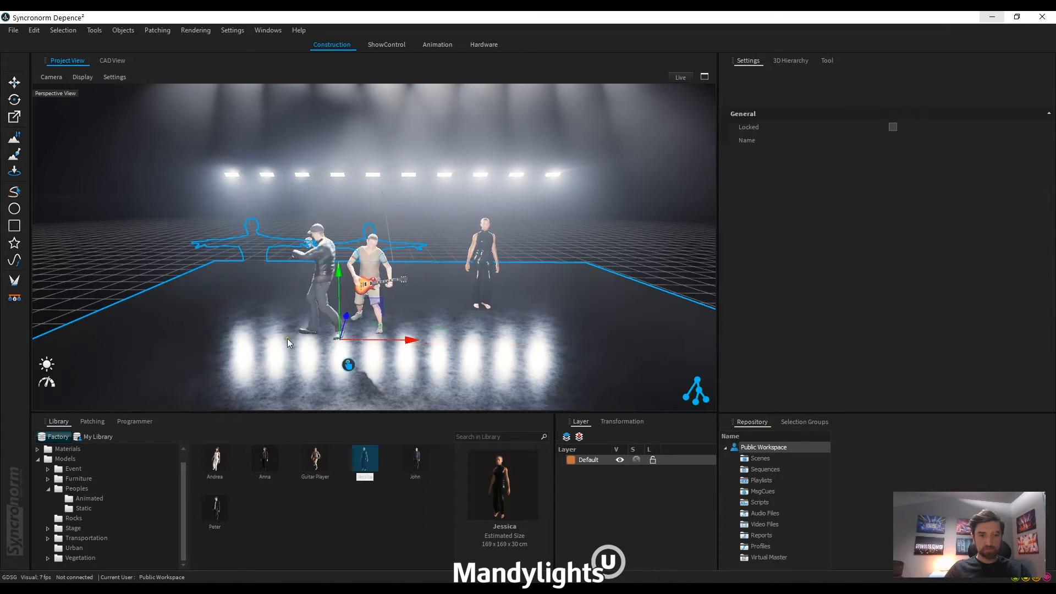
click(250, 240)
click(910, 165)
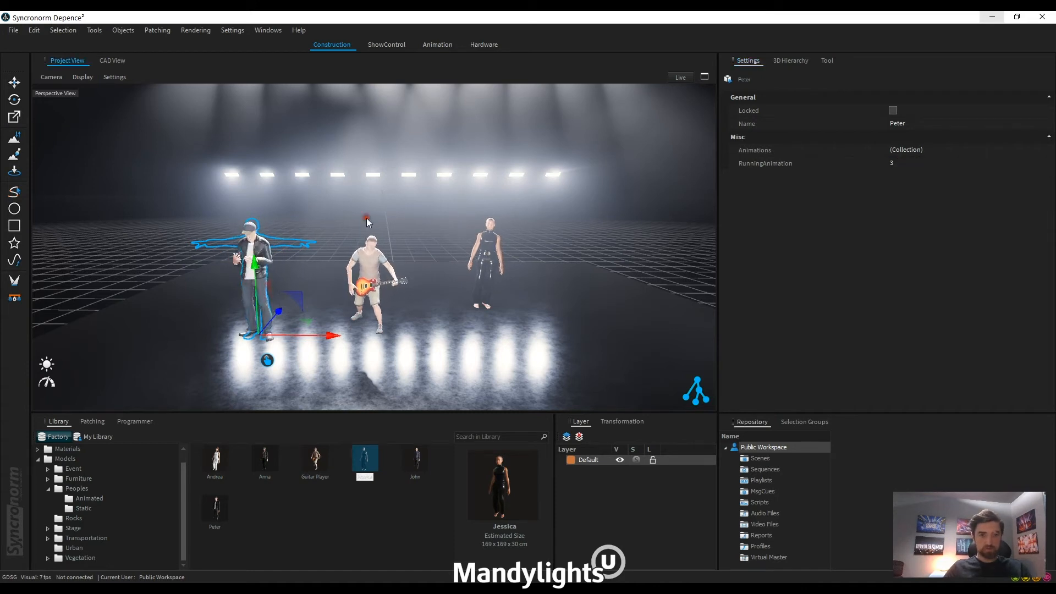
click(352, 231)
Set the Peter model's RunningAnimation to 4 and deselect it to view the pose.
click(248, 246)
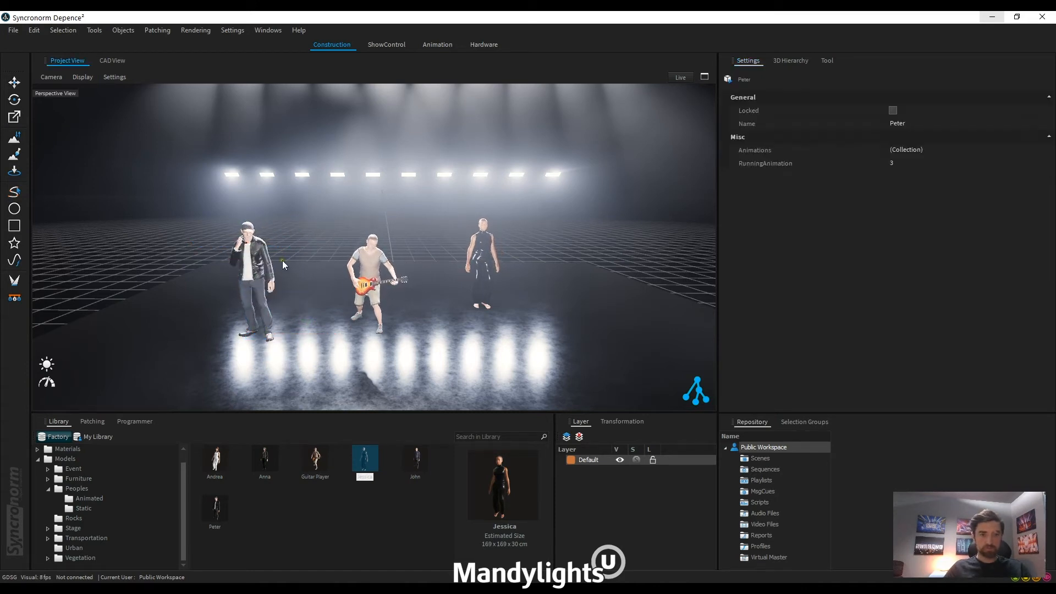
click(917, 163)
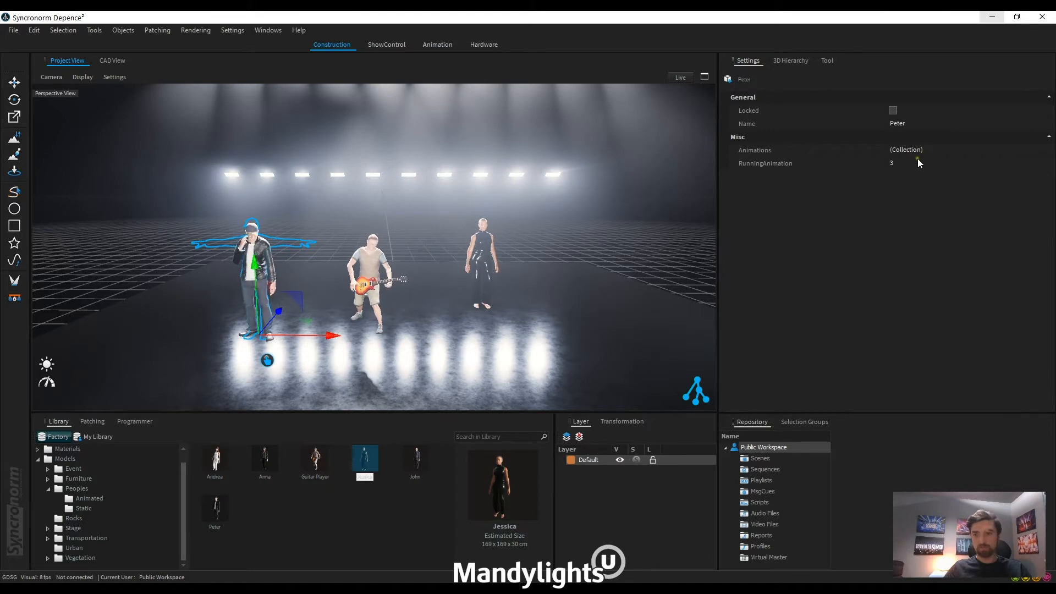
text(4)
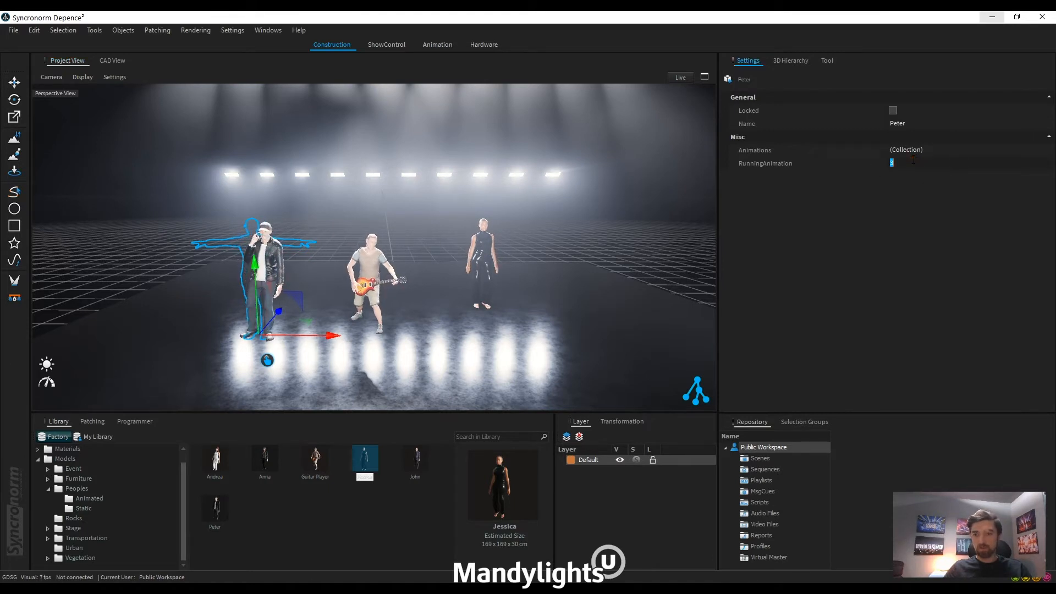
key(Return)
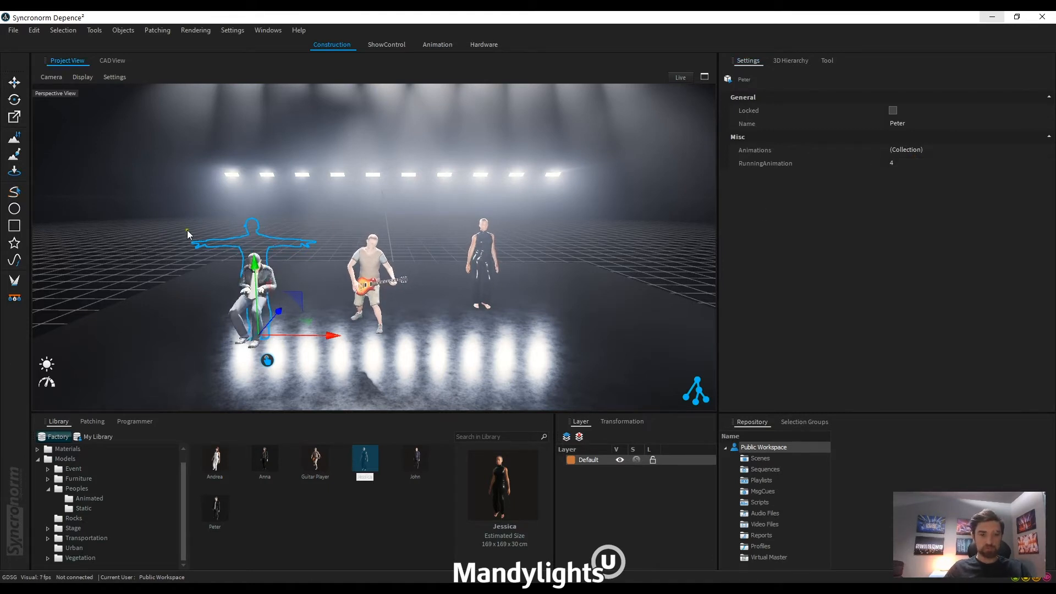
click(299, 239)
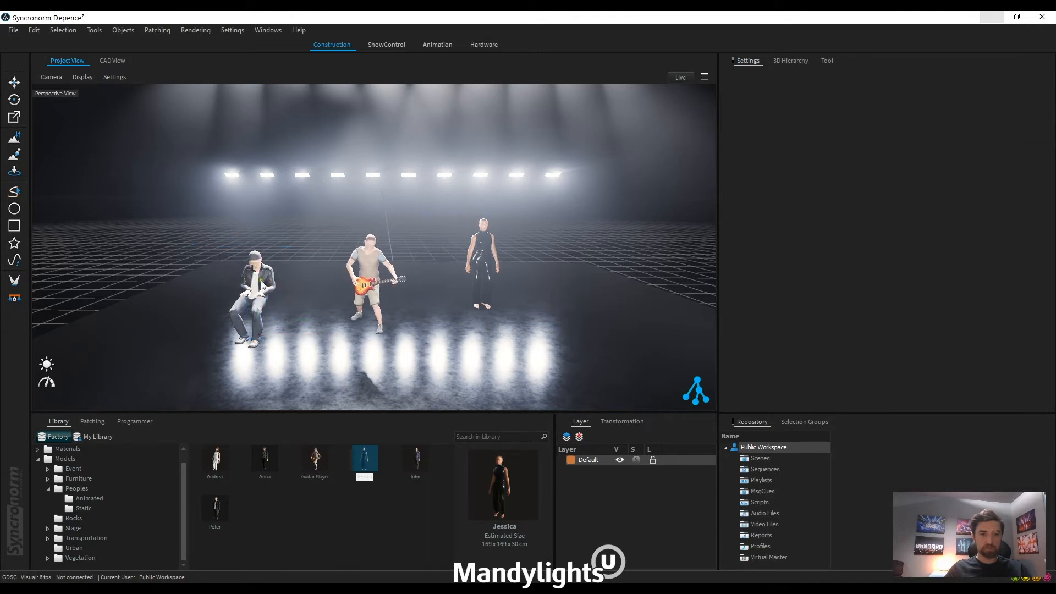
click(319, 233)
click(333, 239)
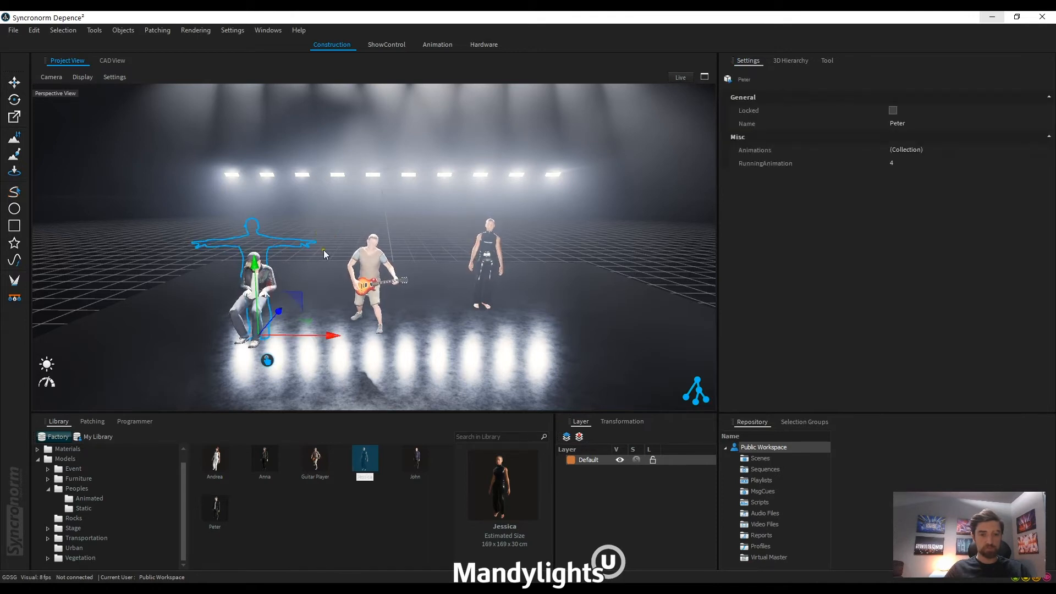
Reset the Peter model's RunningAnimation to 0 and deselect it.
click(245, 291)
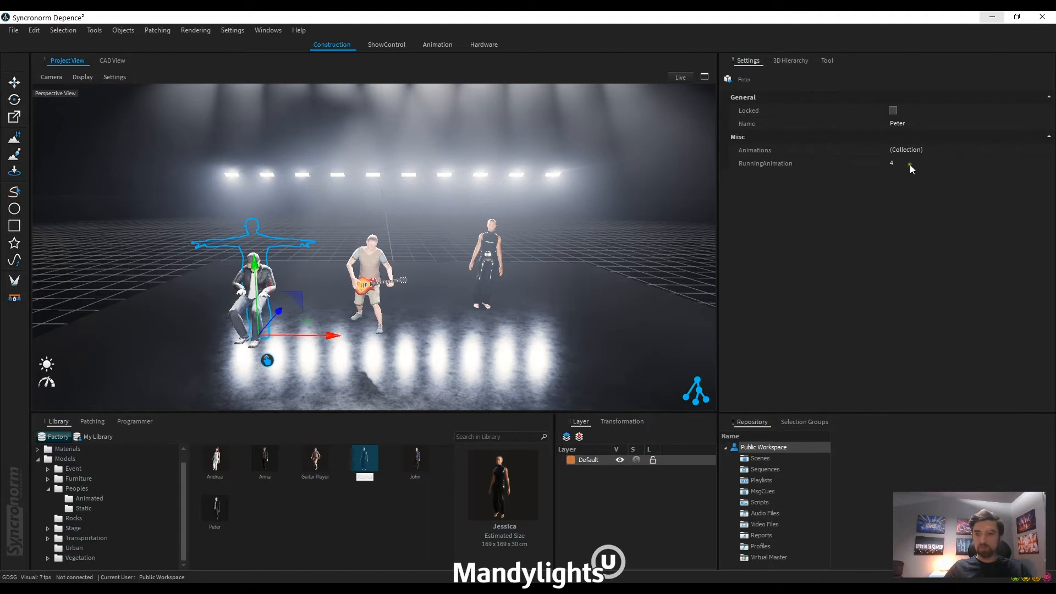
click(910, 163)
text(0)
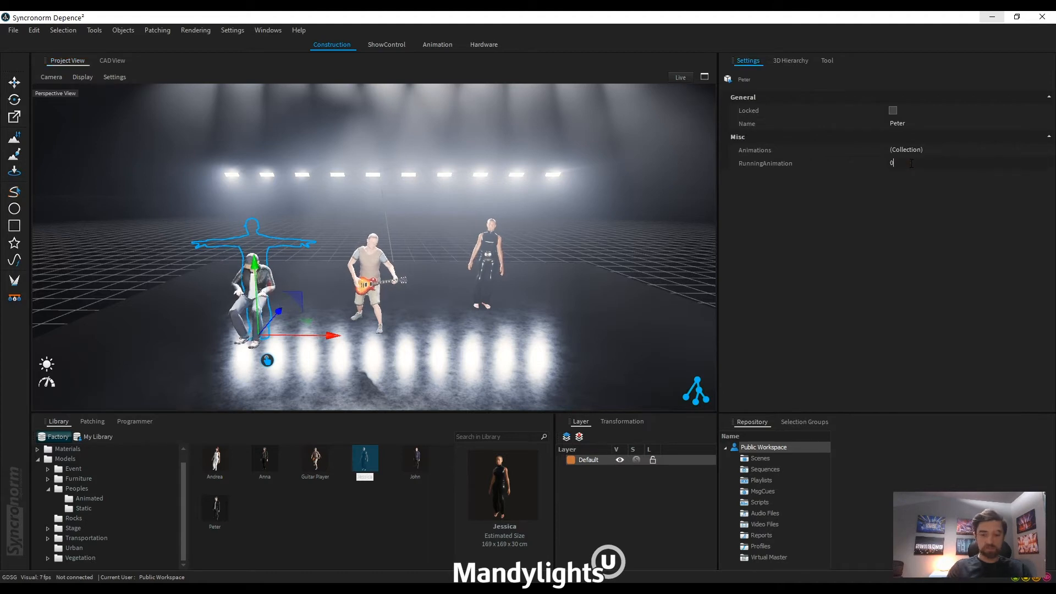
key(Return)
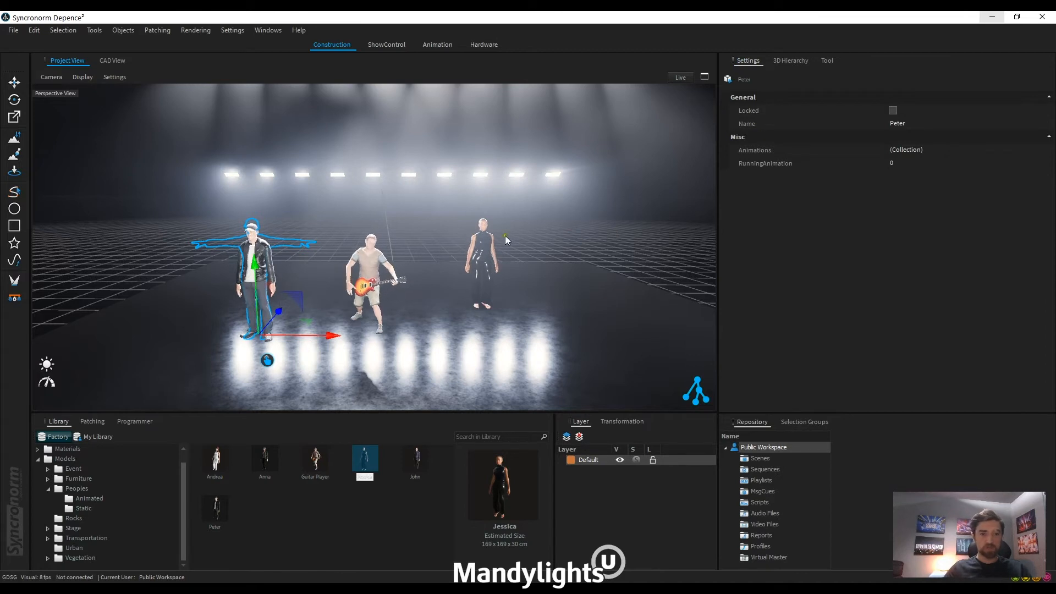
click(147, 228)
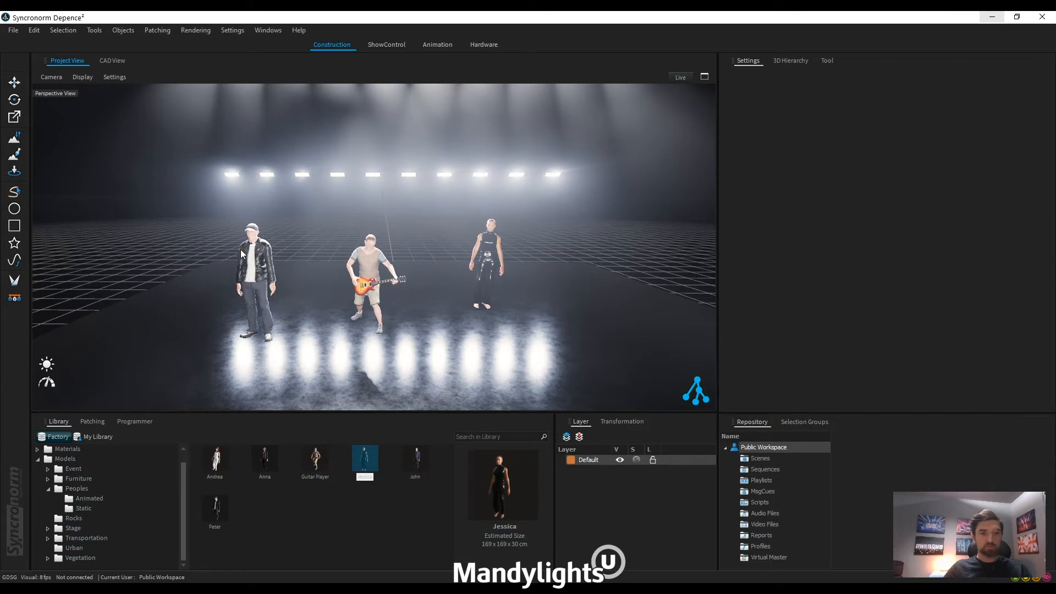
Lower the scene's ambient light to its minimum so only the stage fixtures light the performers.
scroll(439, 252, down, 10)
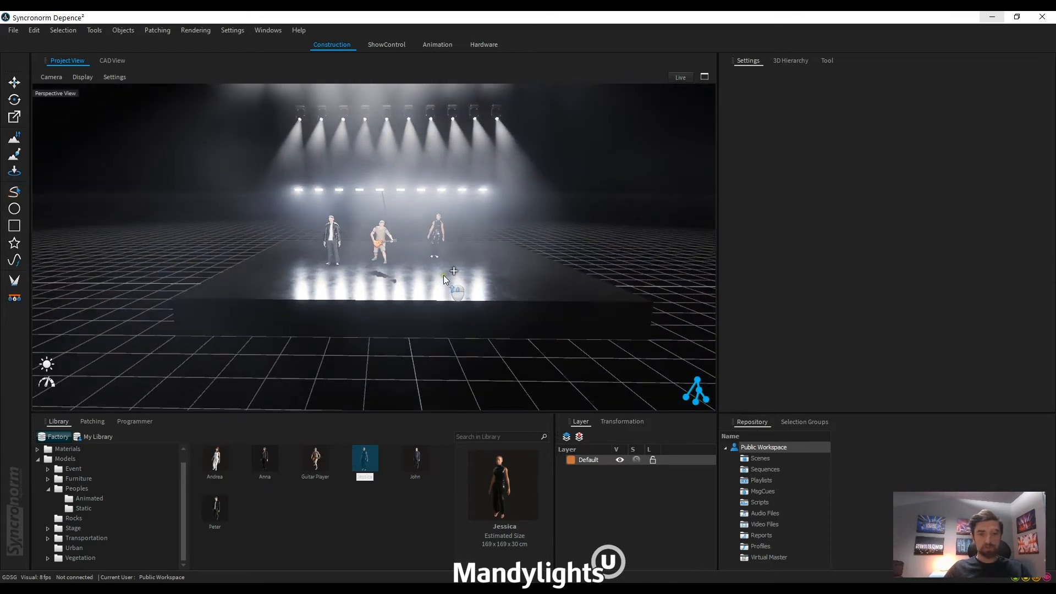
scroll(441, 195, up, 3)
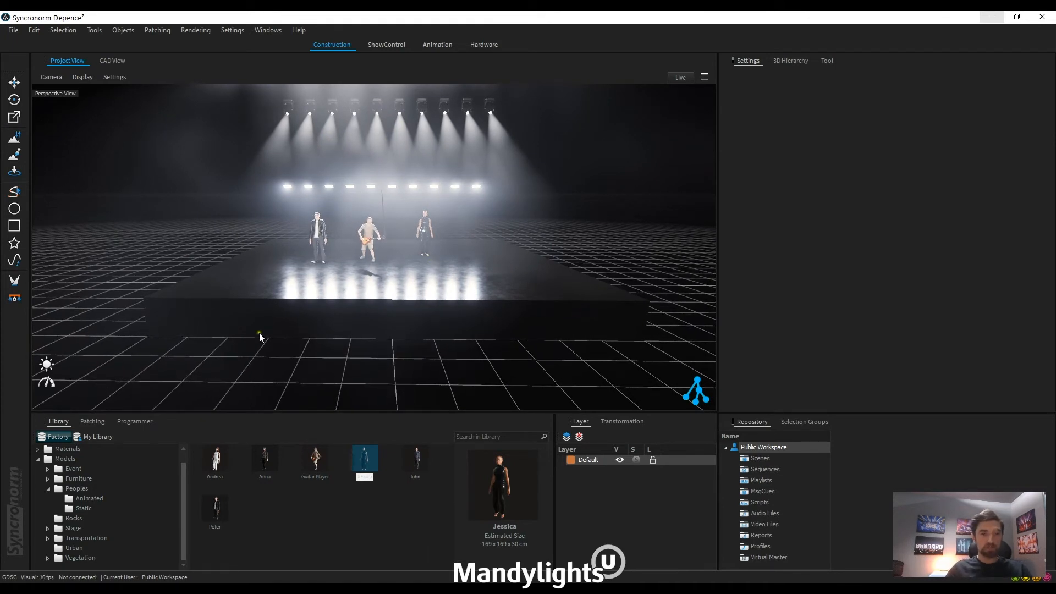
click(48, 364)
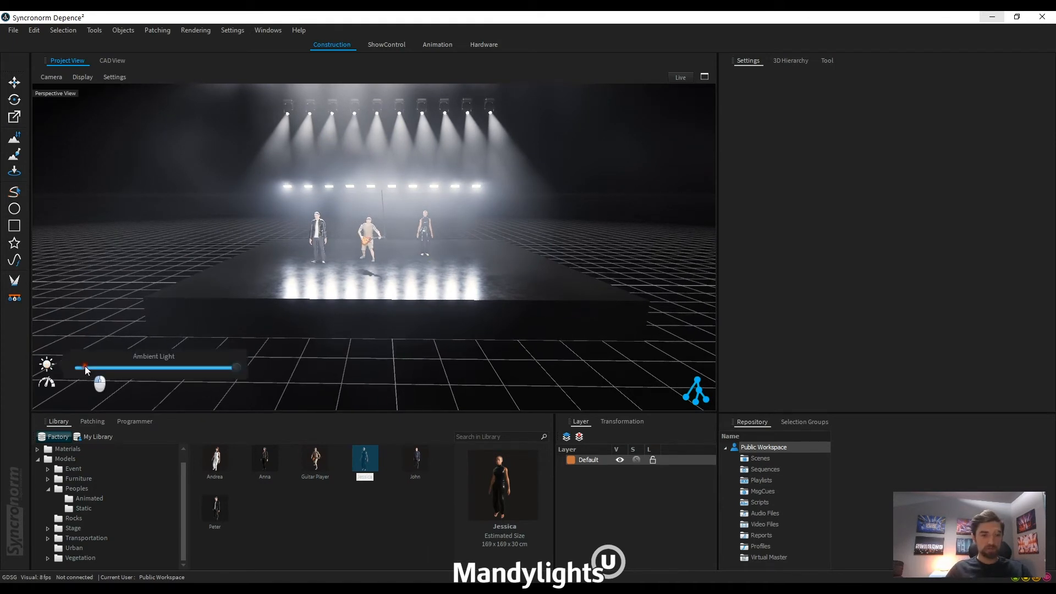
click(85, 367)
drag(86, 368, 47, 364)
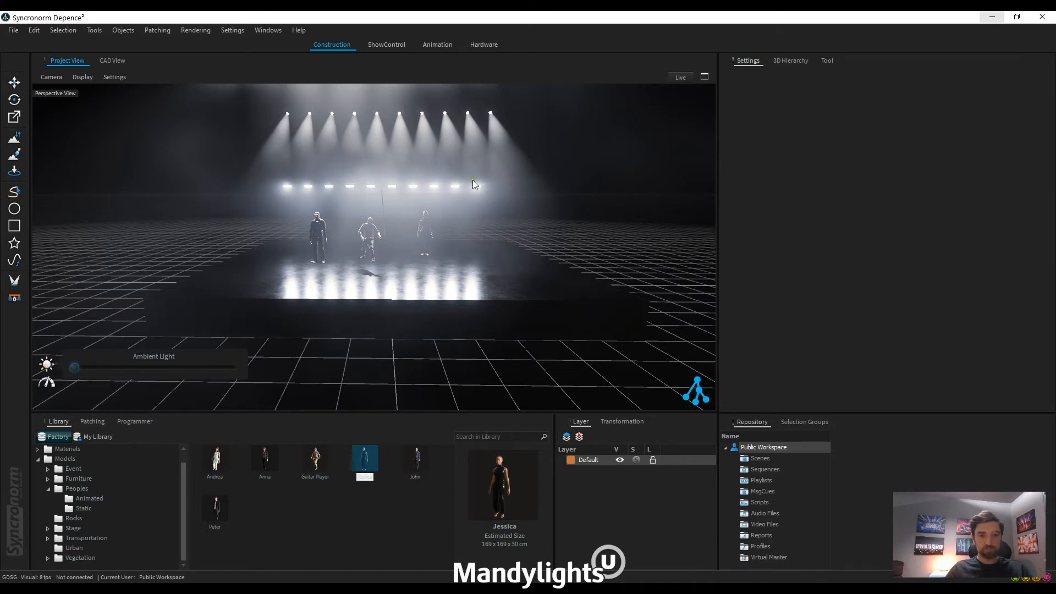
Set the Peter model's RunningAnimation to 2 in the darkened scene.
scroll(341, 269, up, 4)
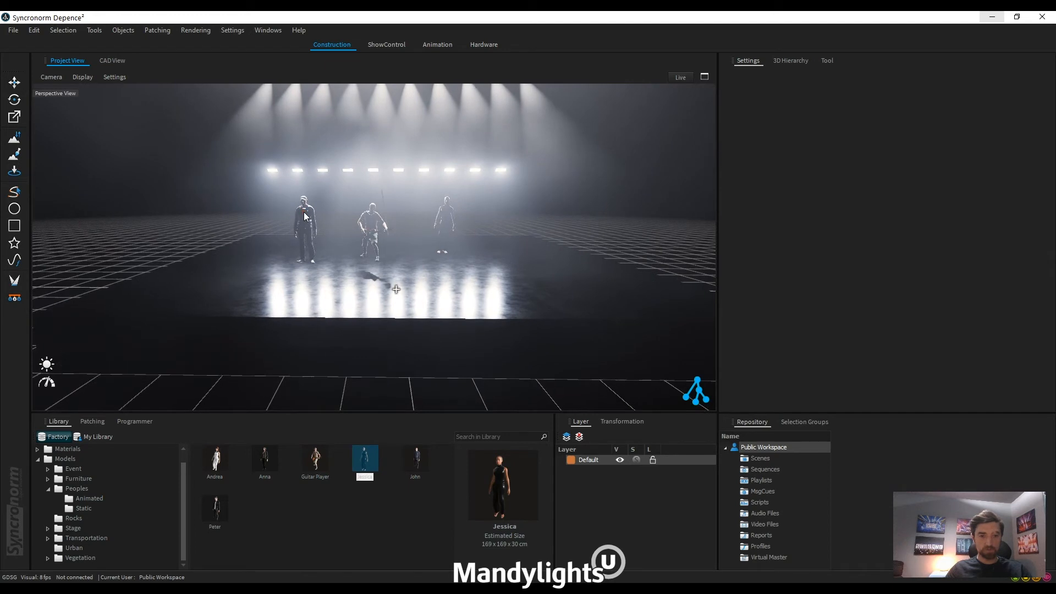
click(309, 230)
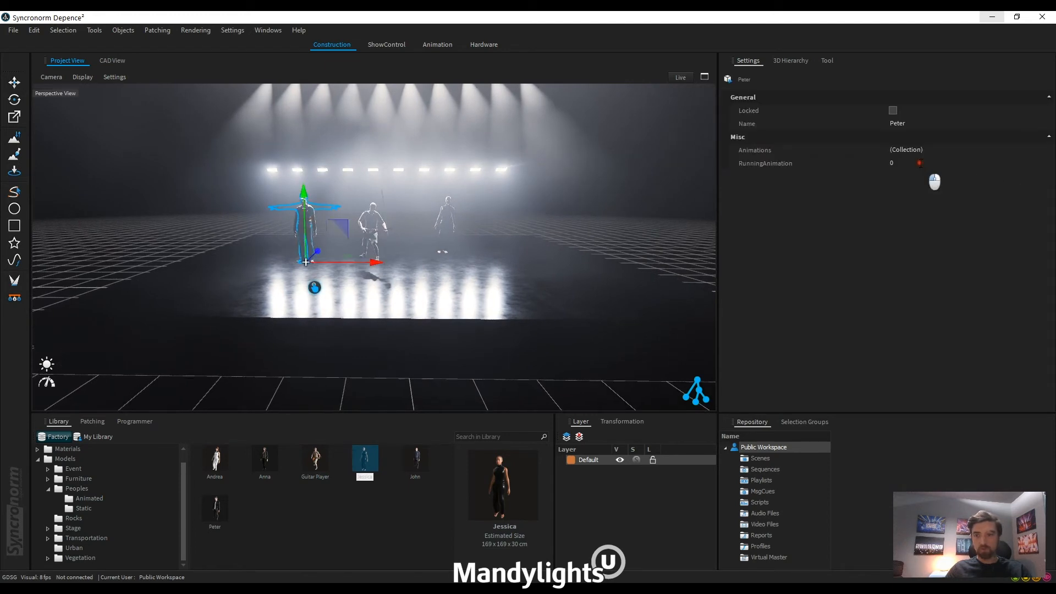
click(920, 163)
text(2)
key(Return)
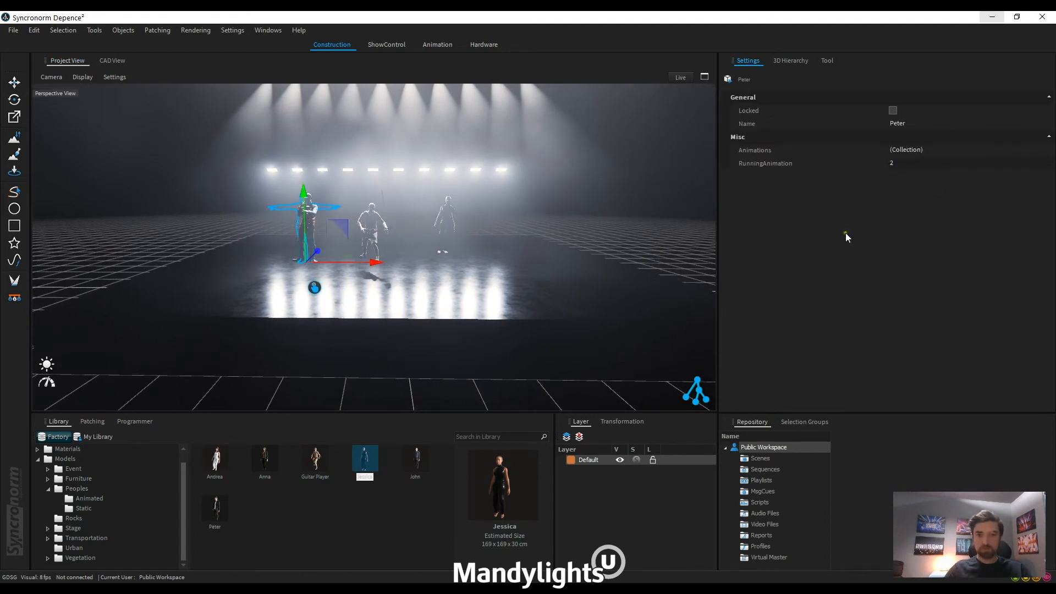
Set the Jessica model's RunningAnimation to 2 and deselect it to view the animation.
click(438, 220)
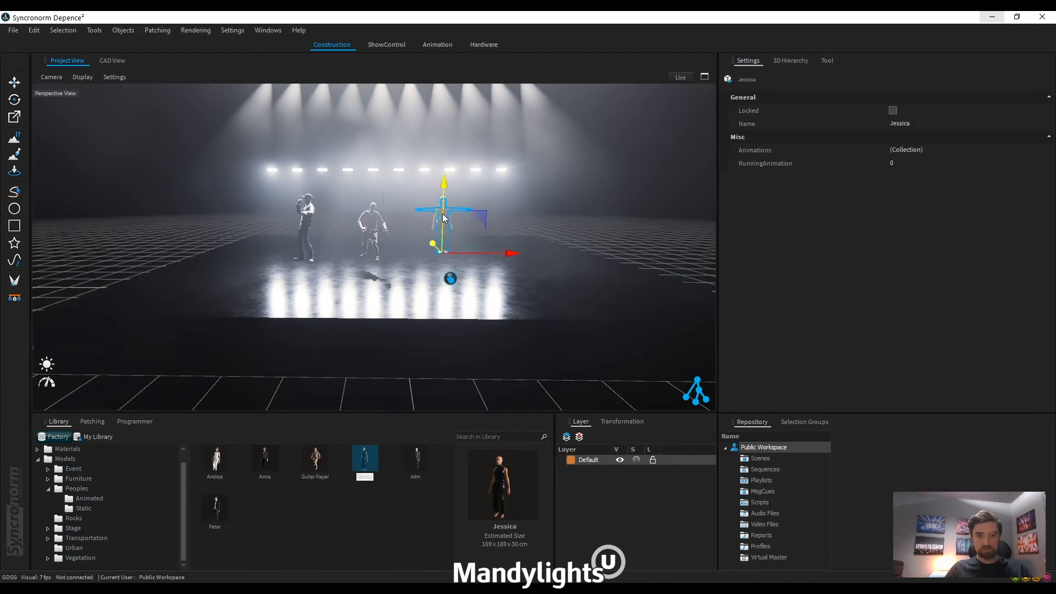
click(899, 162)
text(2)
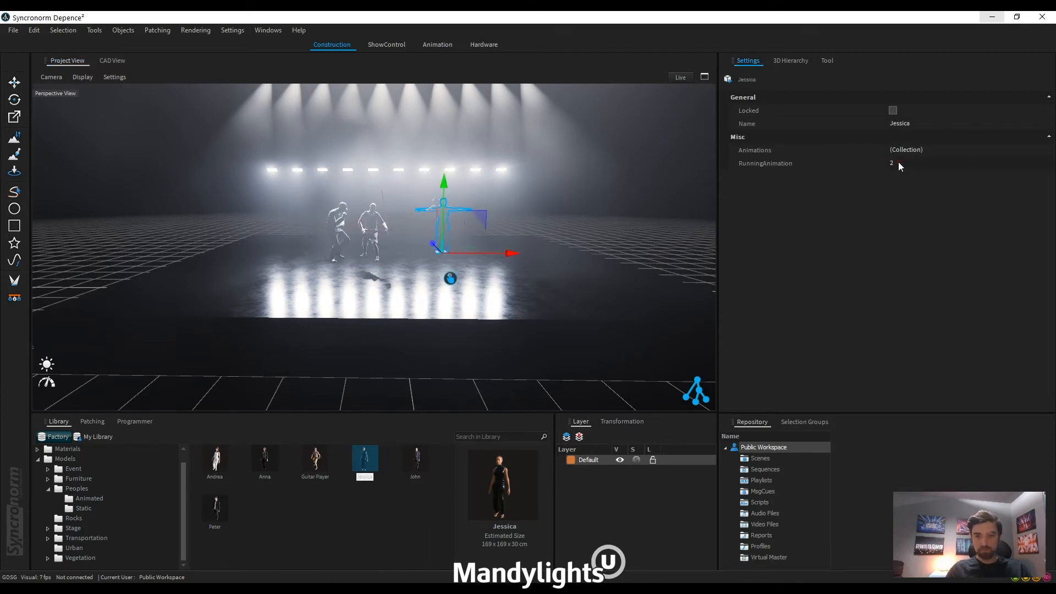
key(Return)
click(636, 229)
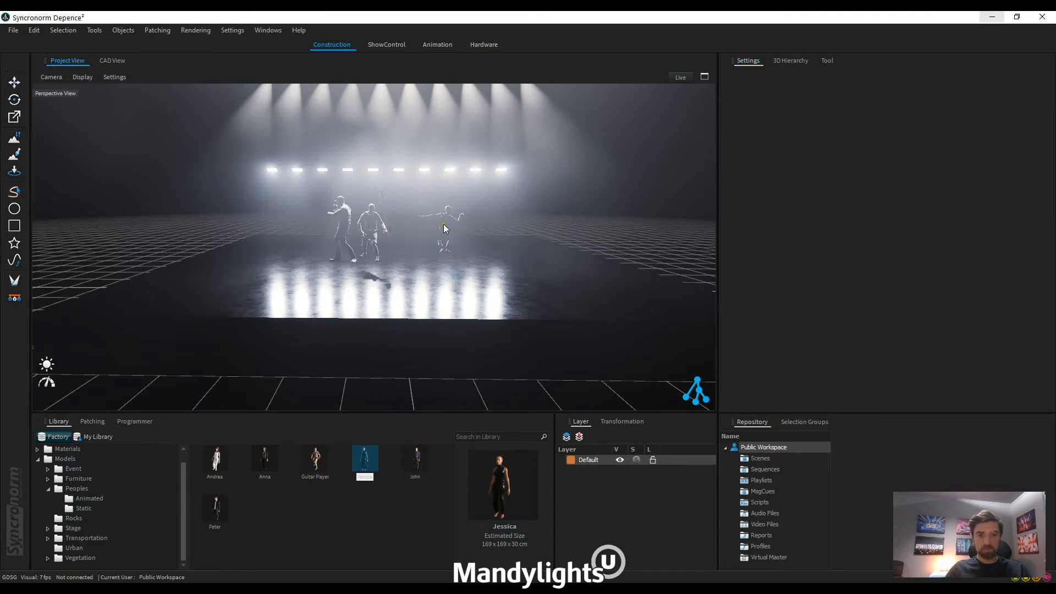
Move the Jessica model toward the front of the stage and shift the Guitar Player slightly sideways toward Jessica.
click(456, 249)
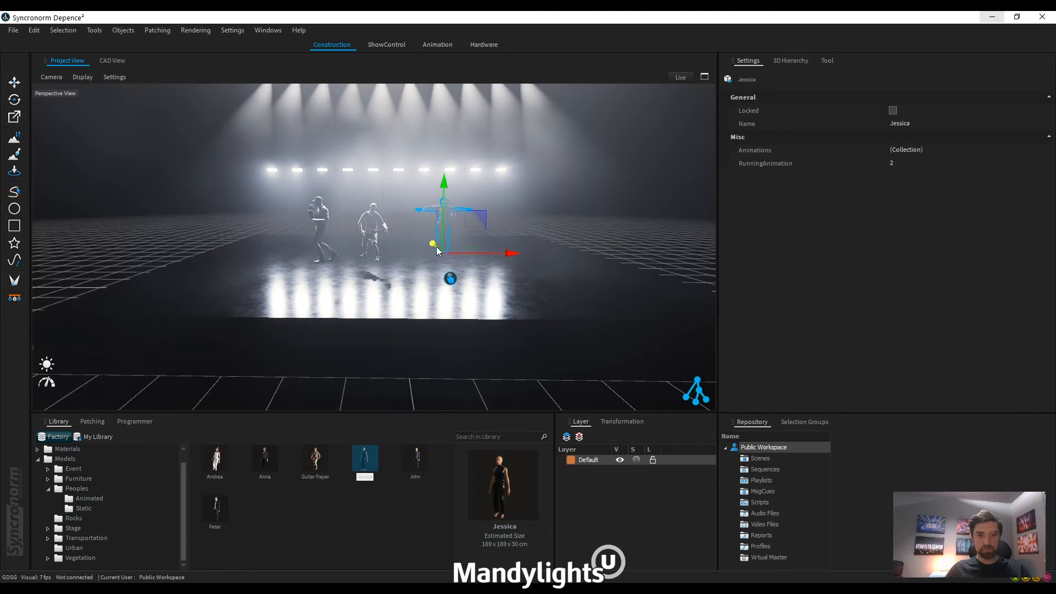
drag(437, 247, 524, 269)
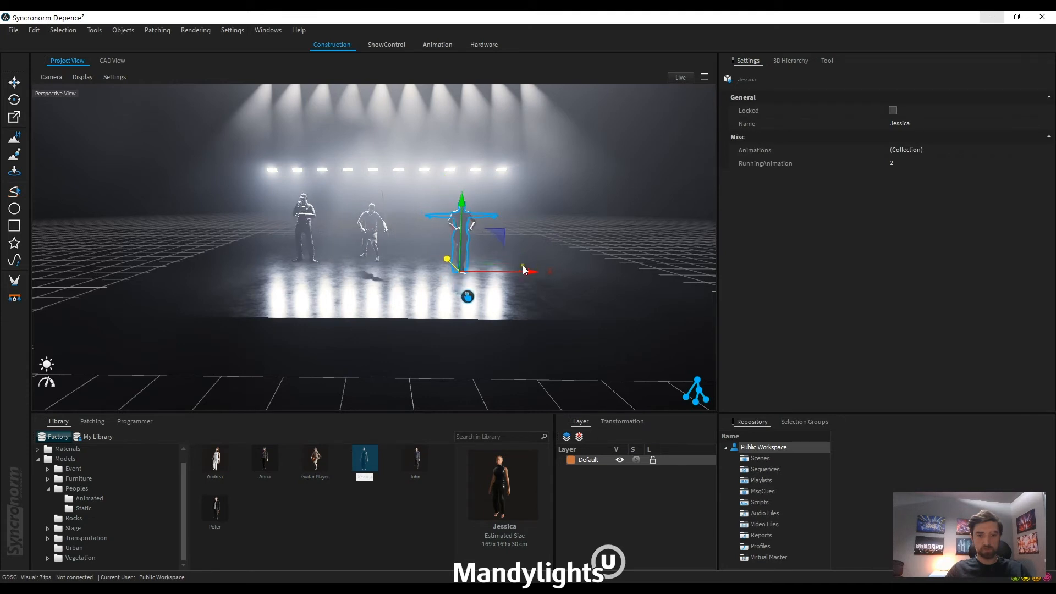
click(379, 230)
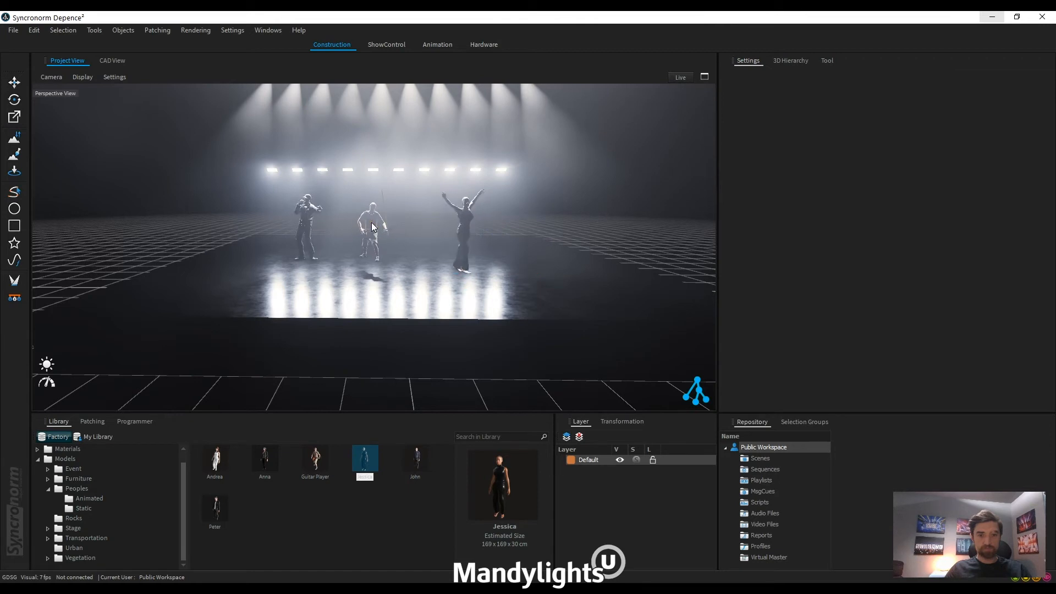
click(379, 234)
drag(401, 259, 412, 257)
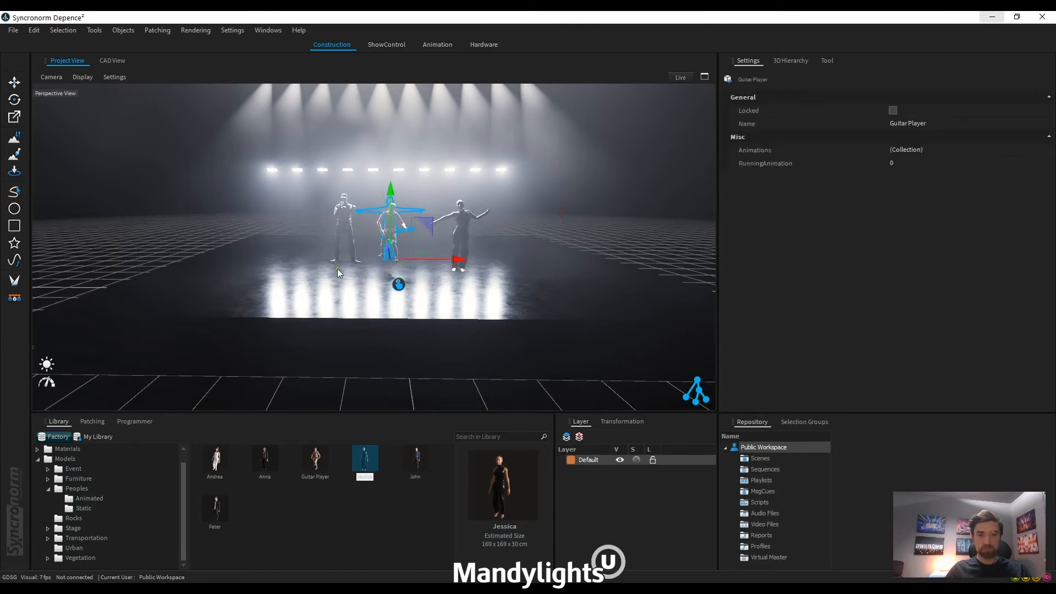
click(293, 231)
Frame the whole stage, the three performers and all rows of lights from the front in the perspective view.
right_drag(237, 197, 262, 193)
right_drag(519, 207, 350, 225)
scroll(355, 213, down, 6)
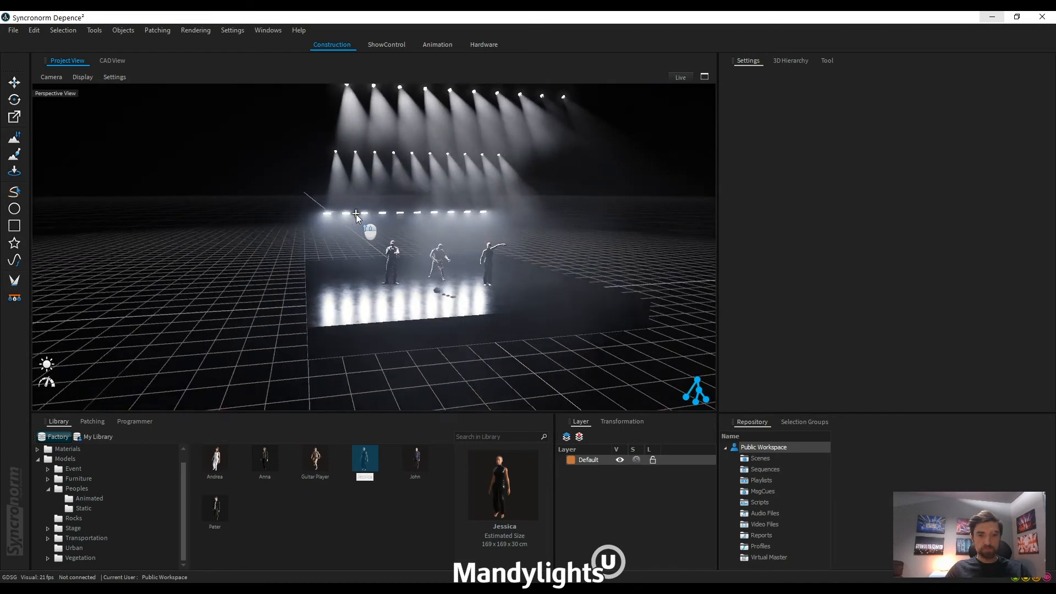
scroll(364, 216, down, 4)
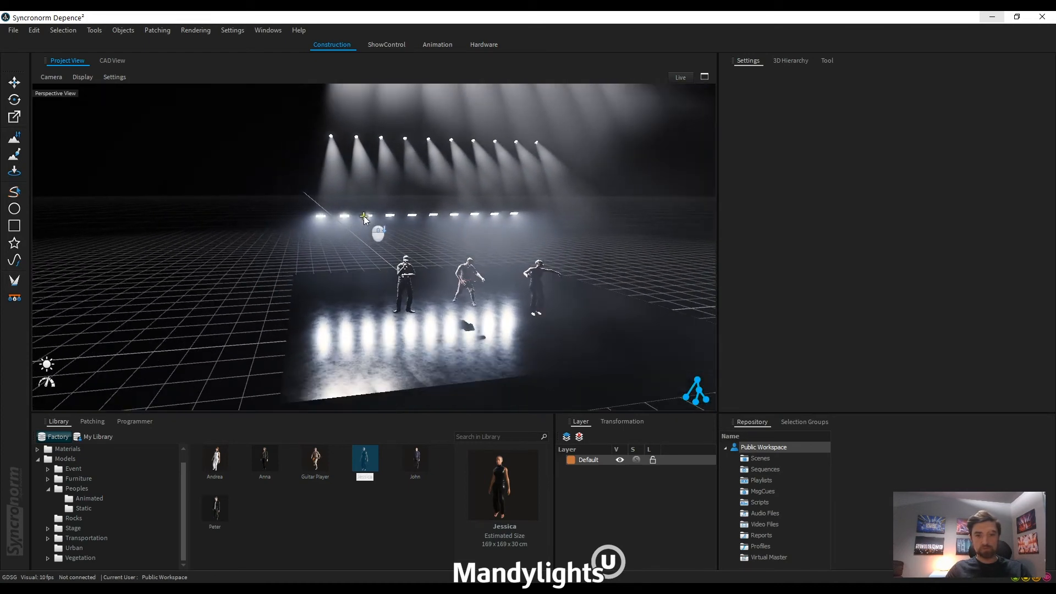
middle_drag(476, 250, 456, 250)
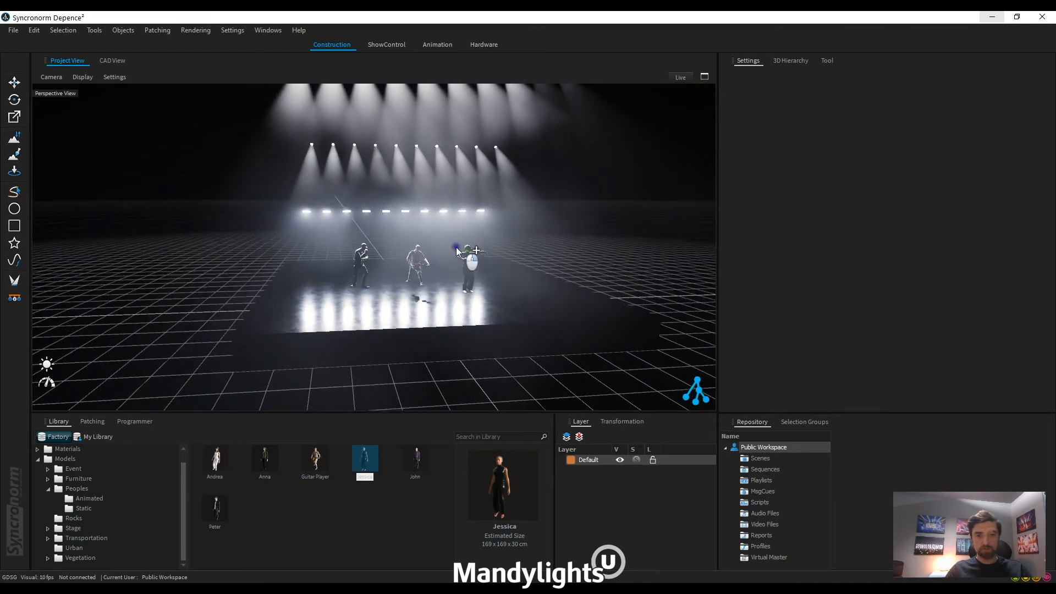
right_drag(455, 250, 448, 249)
middle_drag(441, 286, 416, 253)
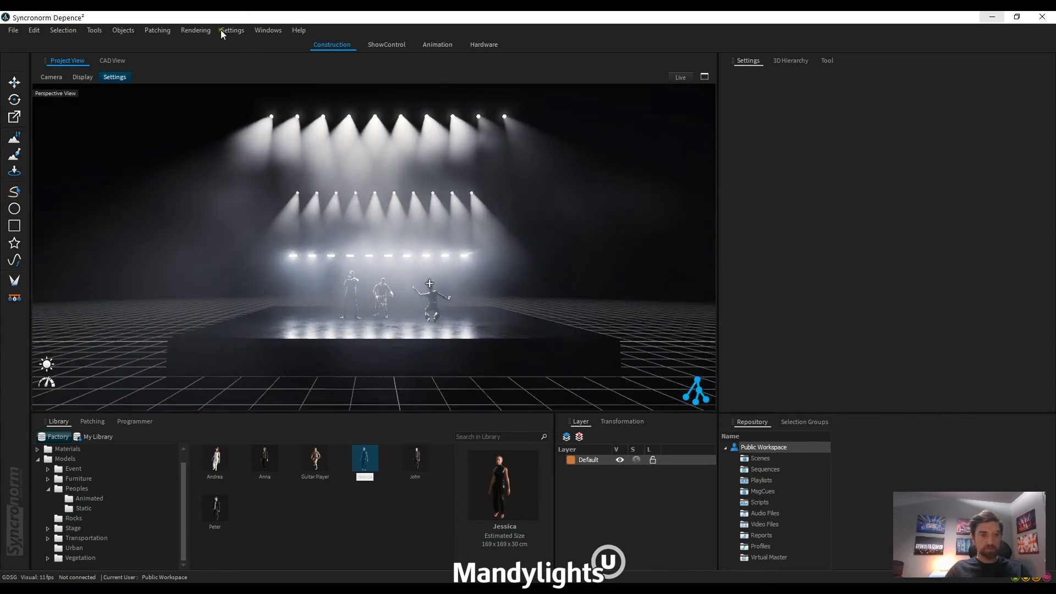
Render a screenshot of the scene at 4096 x 2160 (4K) and save it on the Desktop as 1.jpg, replacing the existing file.
click(190, 30)
click(208, 57)
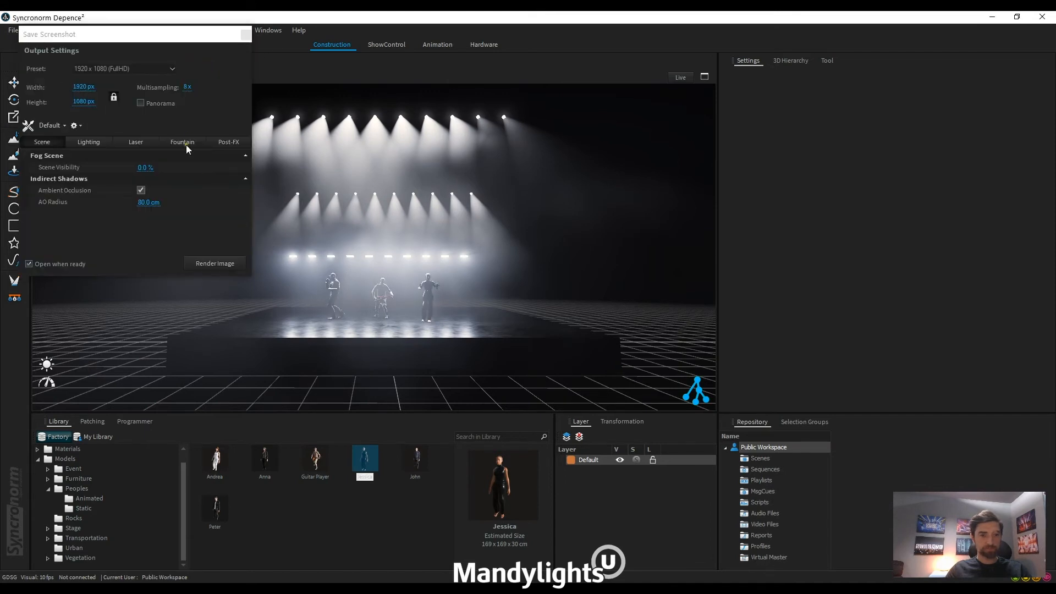
click(126, 68)
click(142, 99)
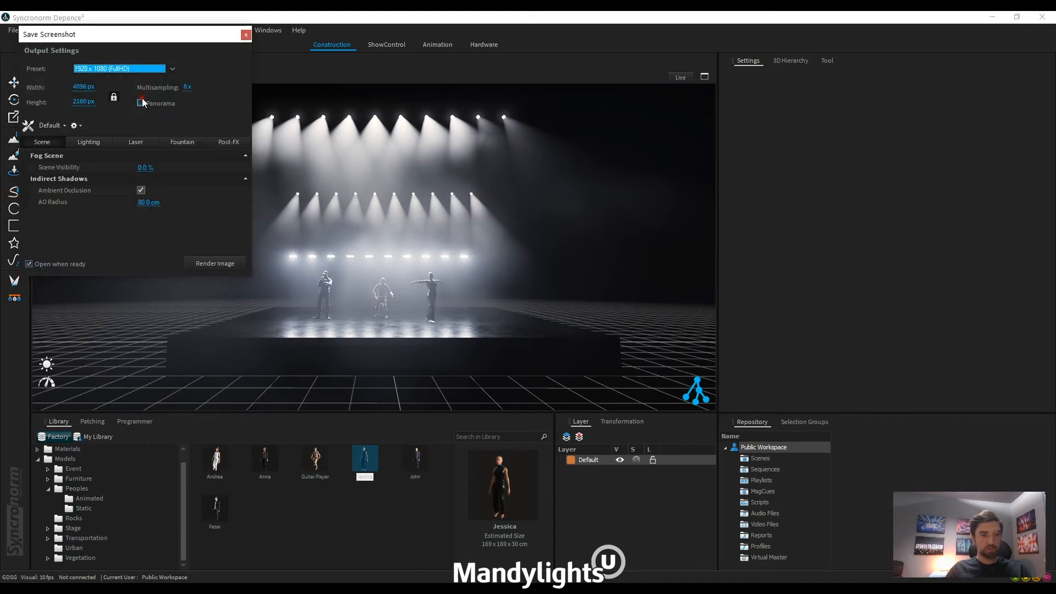
click(204, 264)
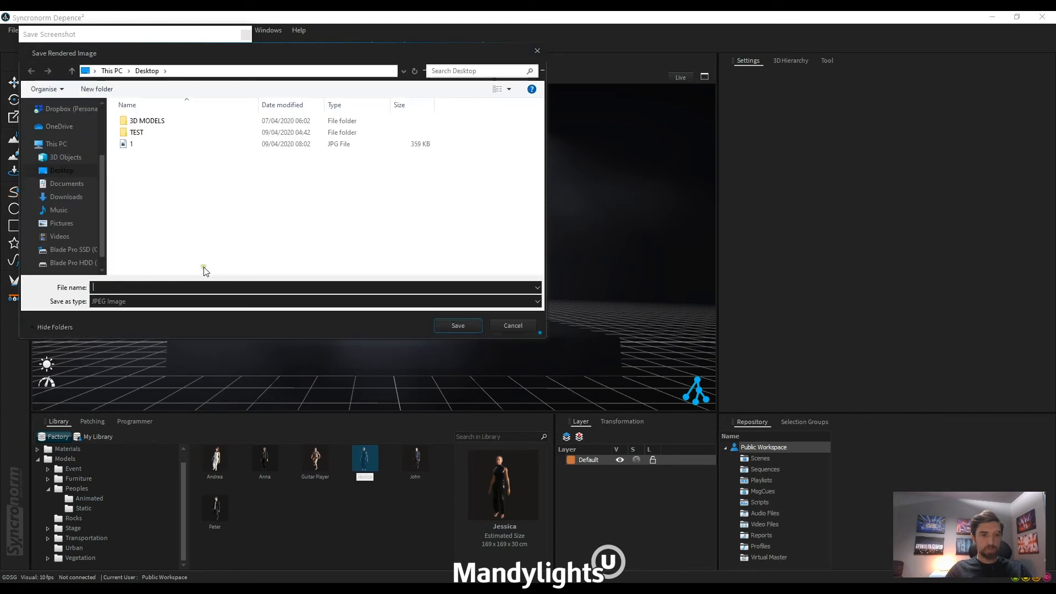
click(458, 326)
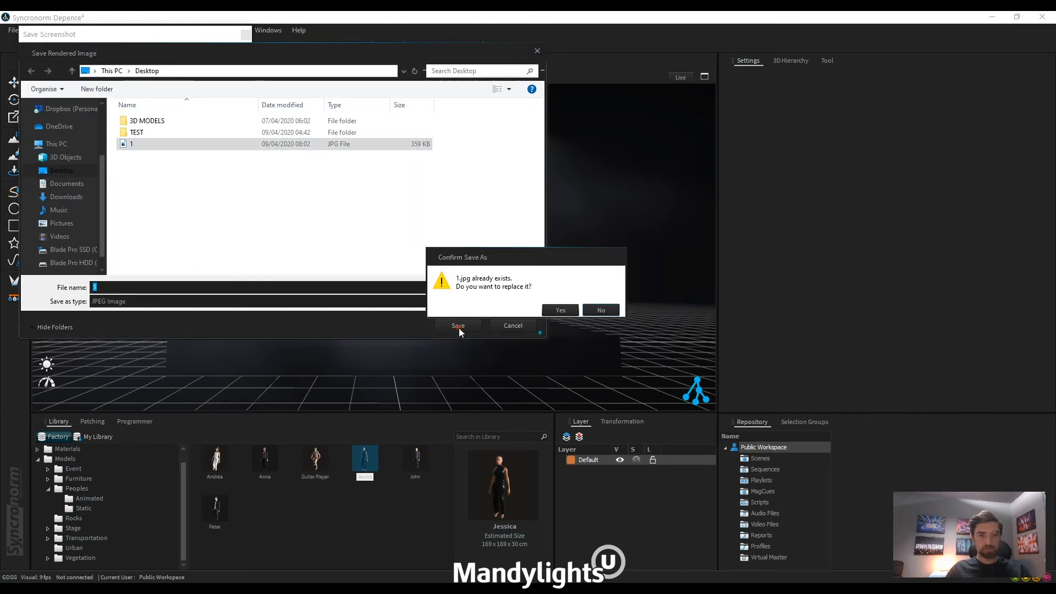
click(555, 309)
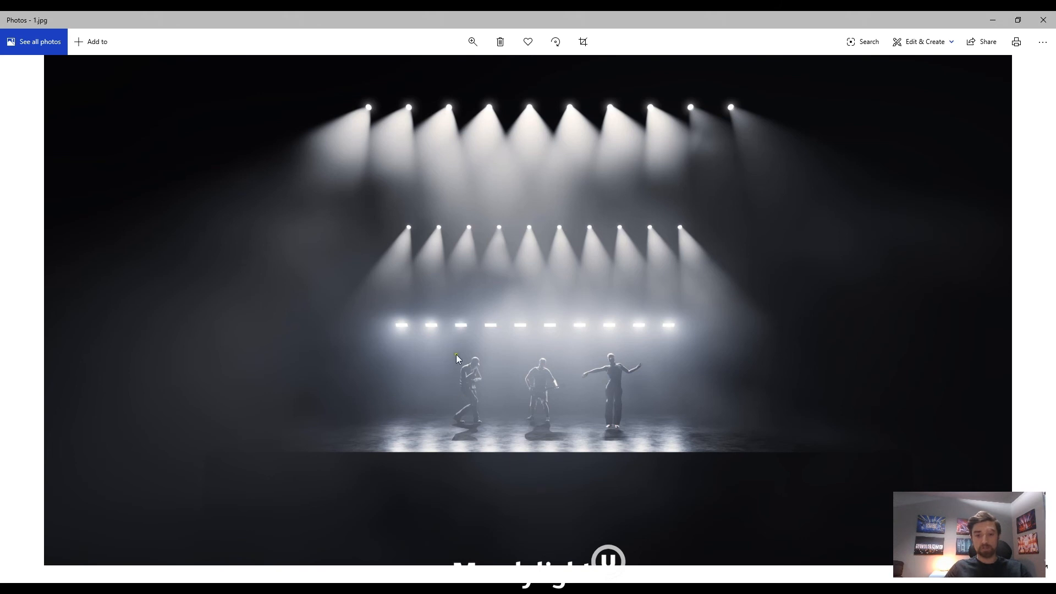
Examine the three performers up close in the rendered image, and close the image and the screenshot settings.
click(473, 41)
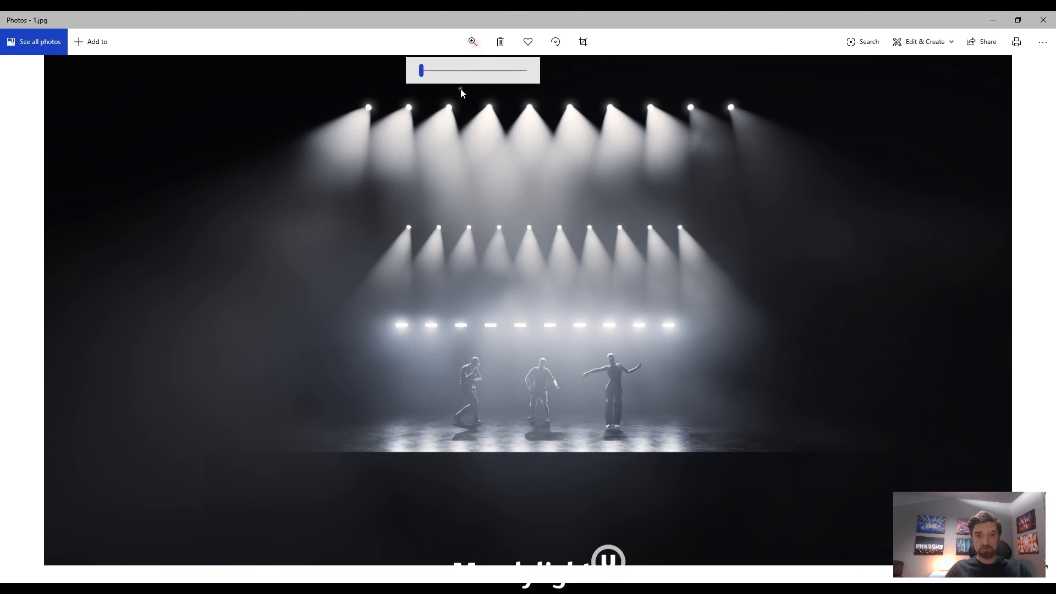
drag(419, 70, 444, 75)
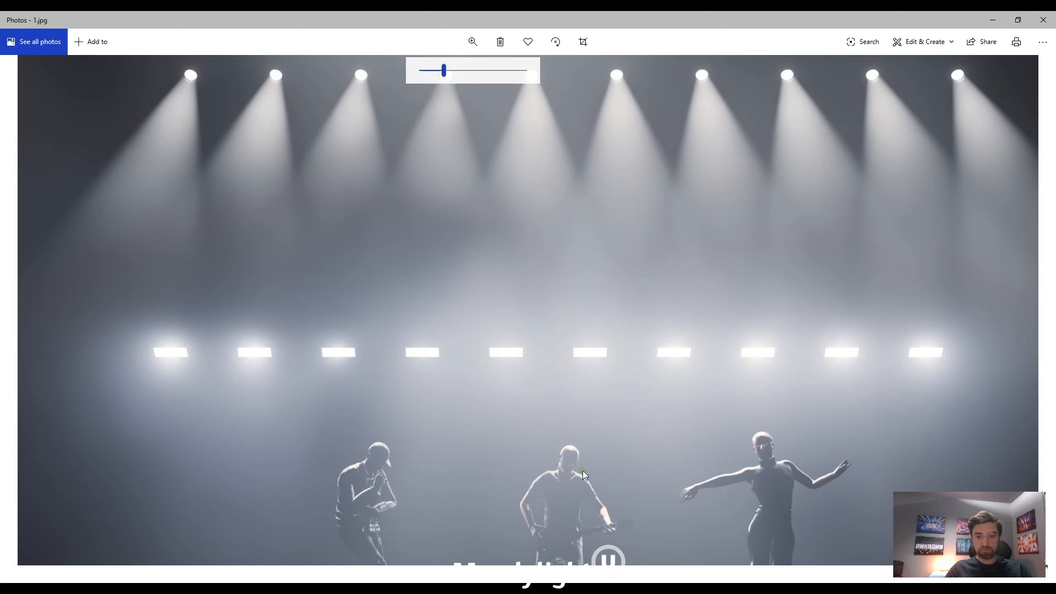
drag(583, 470, 567, 316)
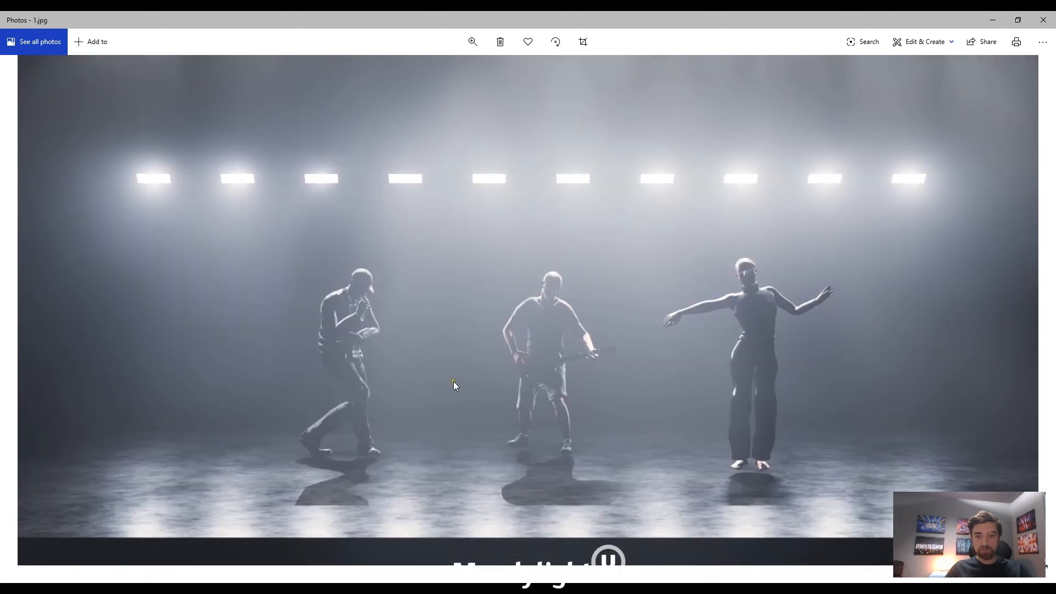
click(472, 42)
drag(447, 72, 422, 75)
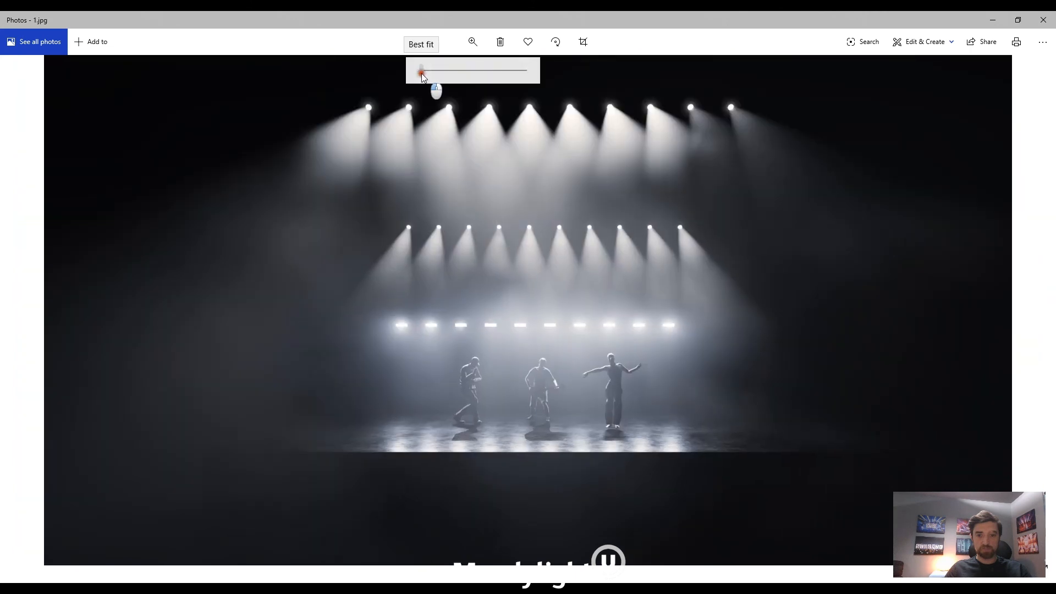
click(1037, 25)
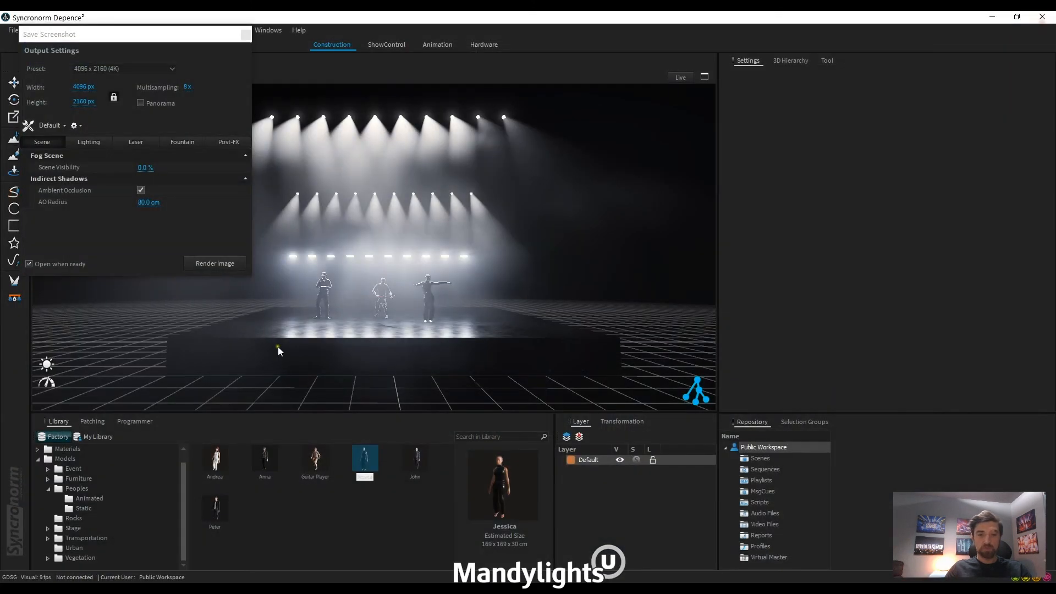
click(246, 35)
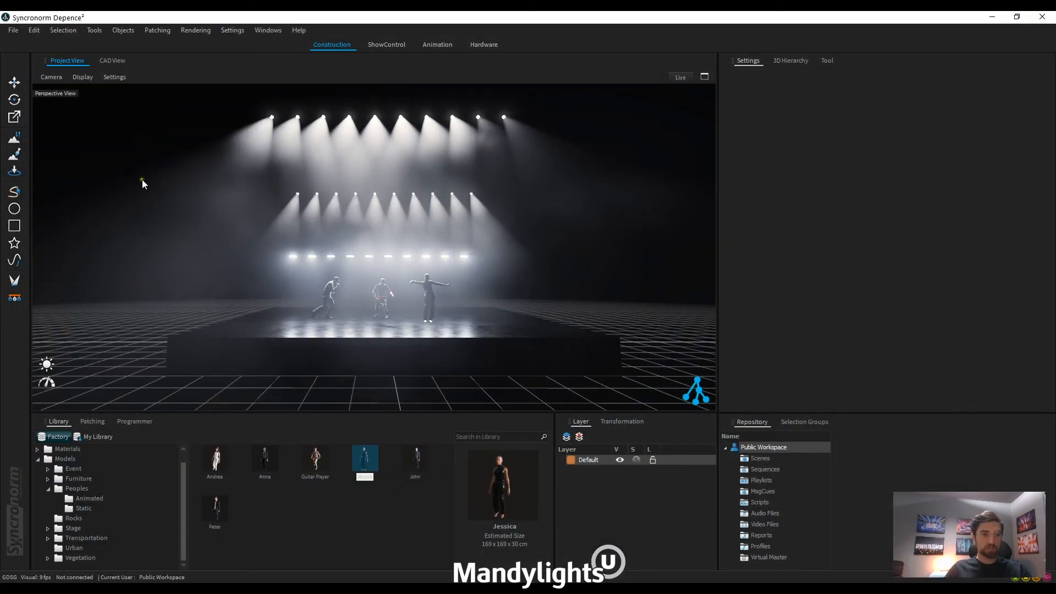
click(11, 30)
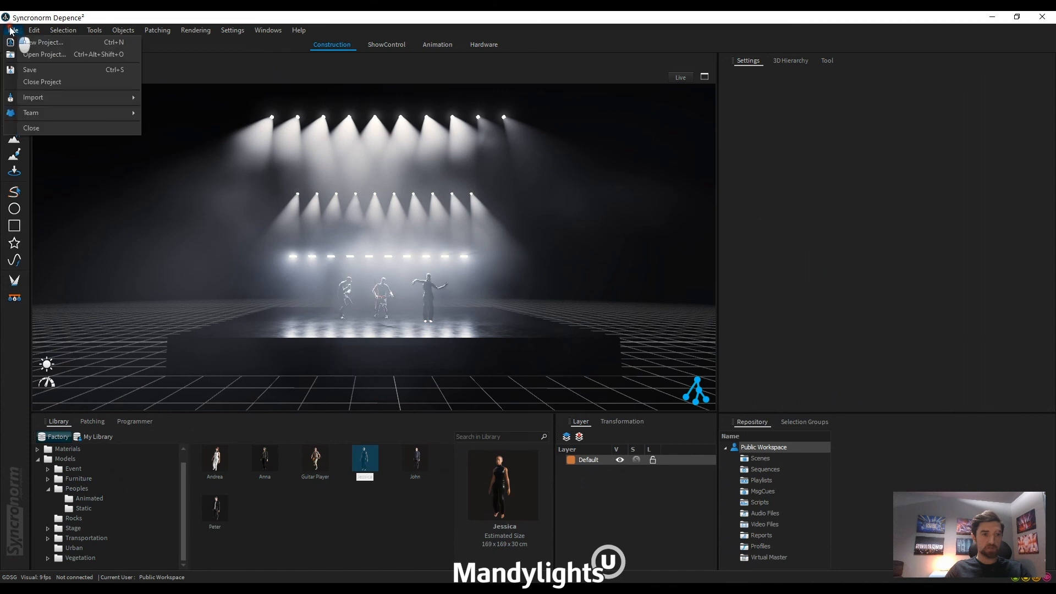
click(11, 31)
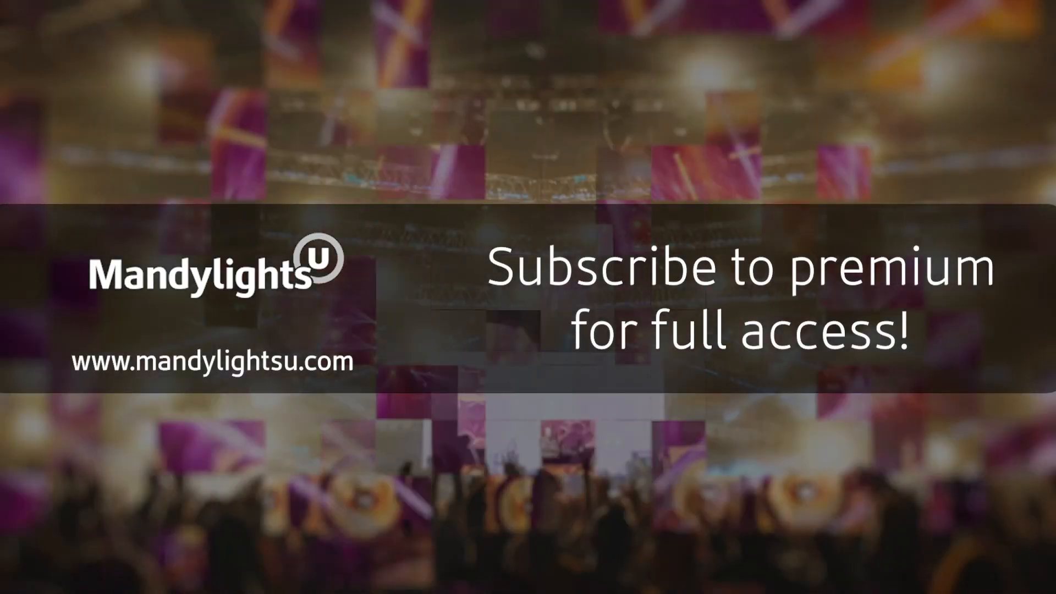